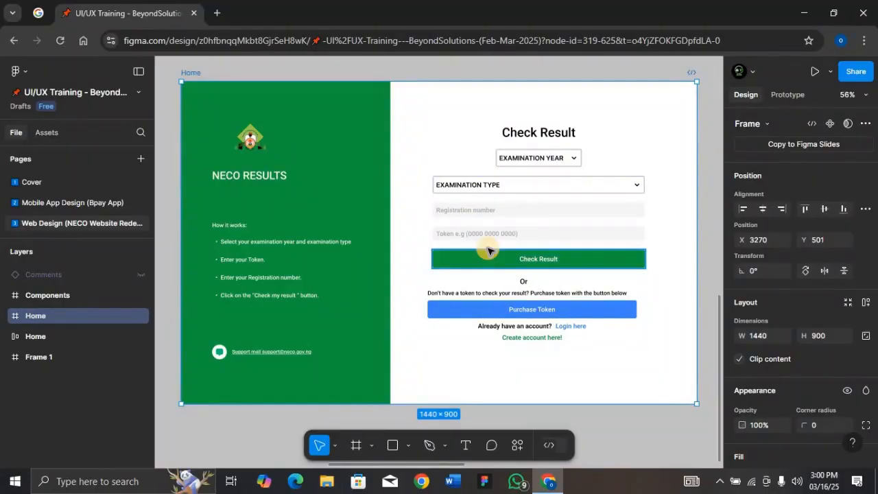
- Examine the Home frame's fill and the file's local color styles
key(ctrl+minus)
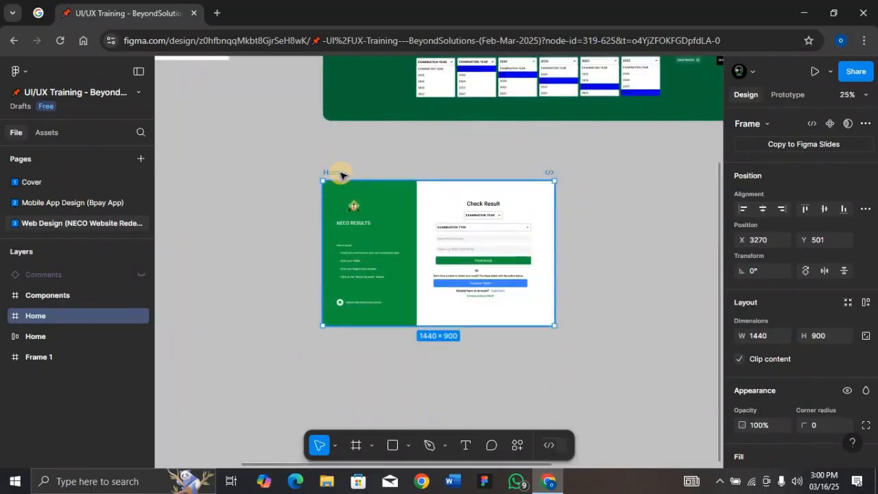
scroll(792, 350, down, 1)
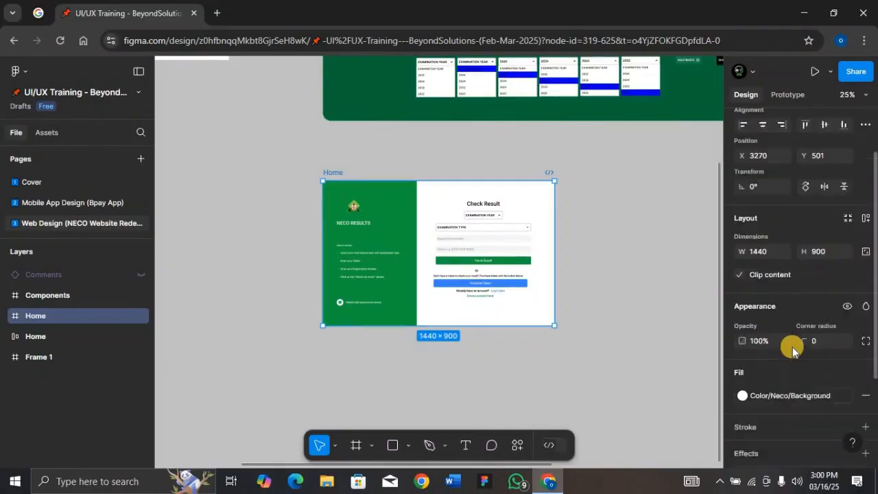
scroll(792, 350, down, 2)
click(680, 308)
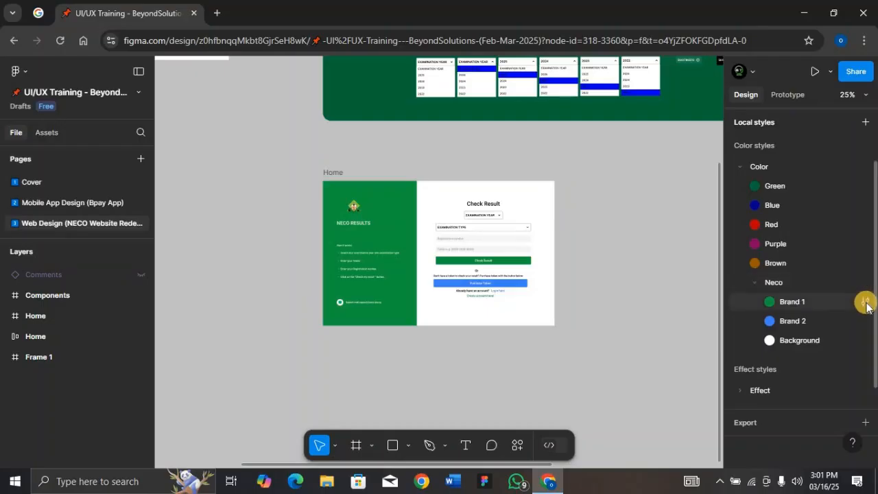
click(334, 173)
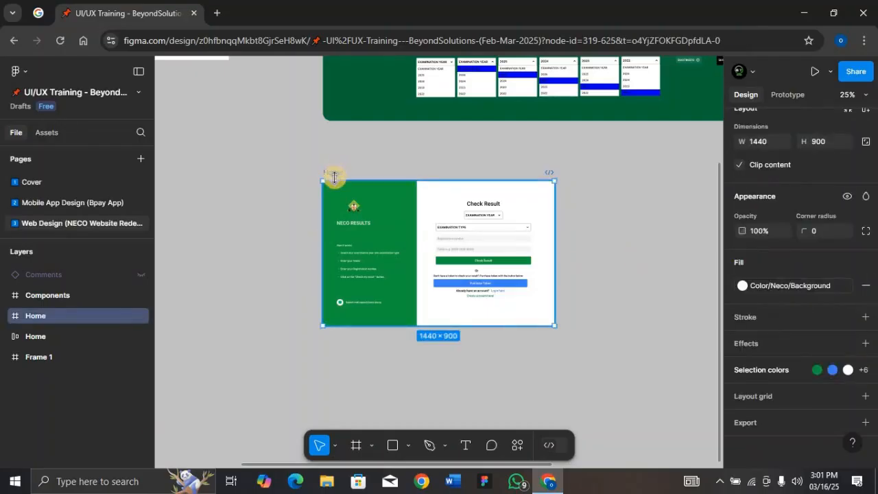
key(shift+2)
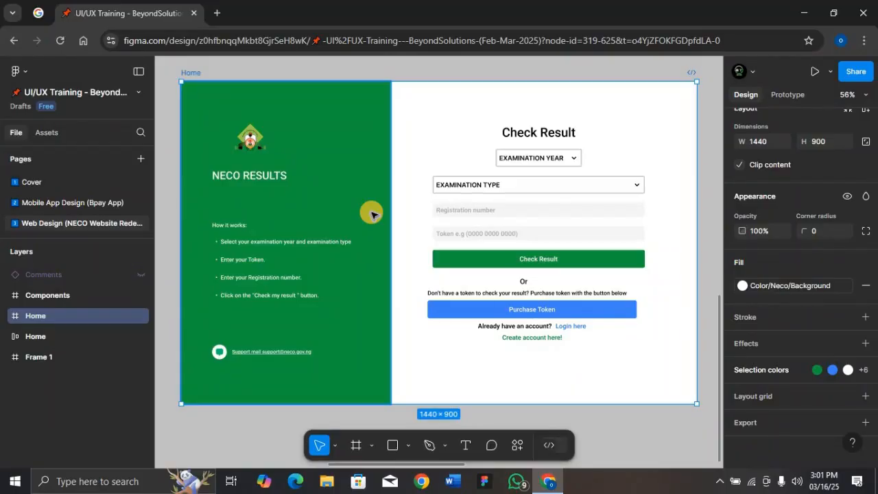
click(568, 416)
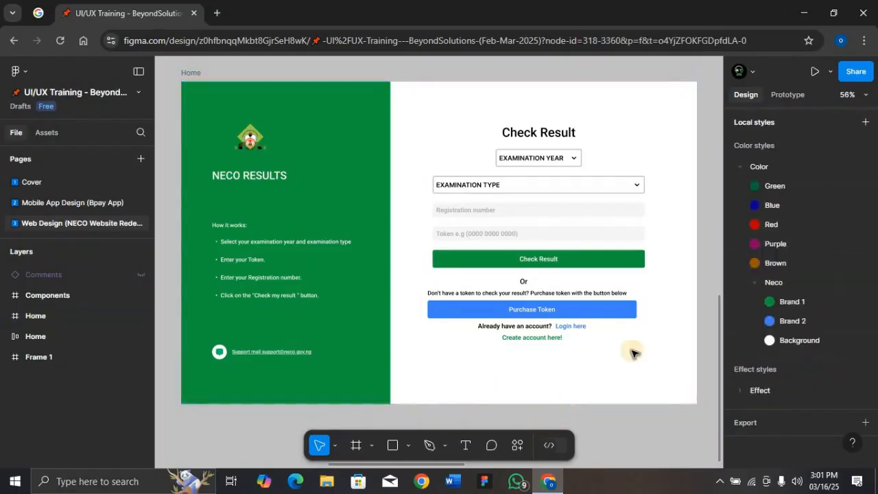
- Try recoloring the Neco Brand 1 color style to purple 3B0DA7 and to red A7120D
click(866, 301)
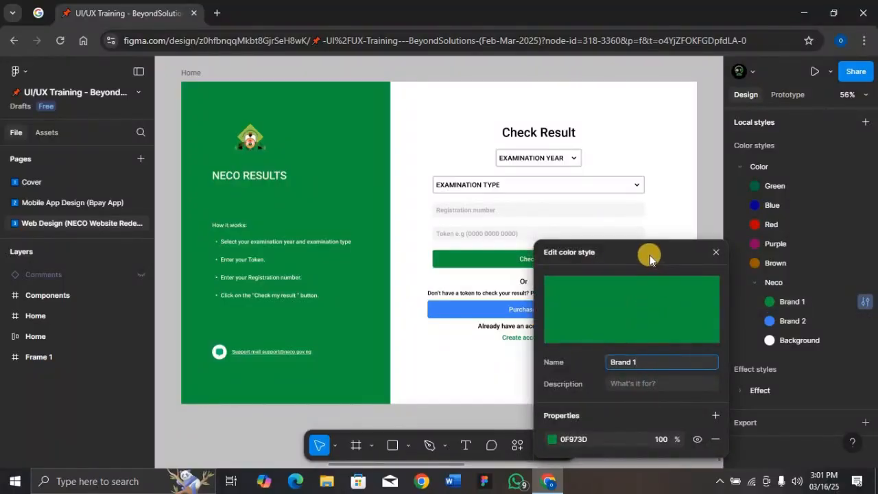
drag(649, 254, 785, 167)
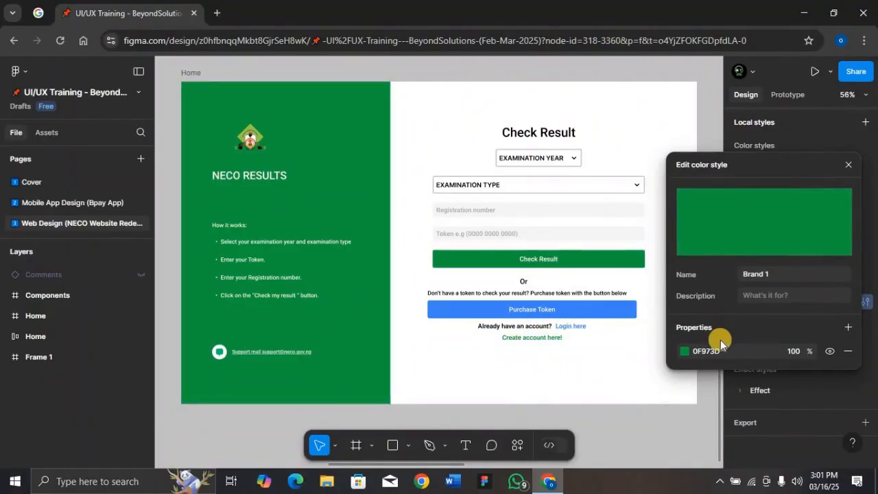
click(684, 350)
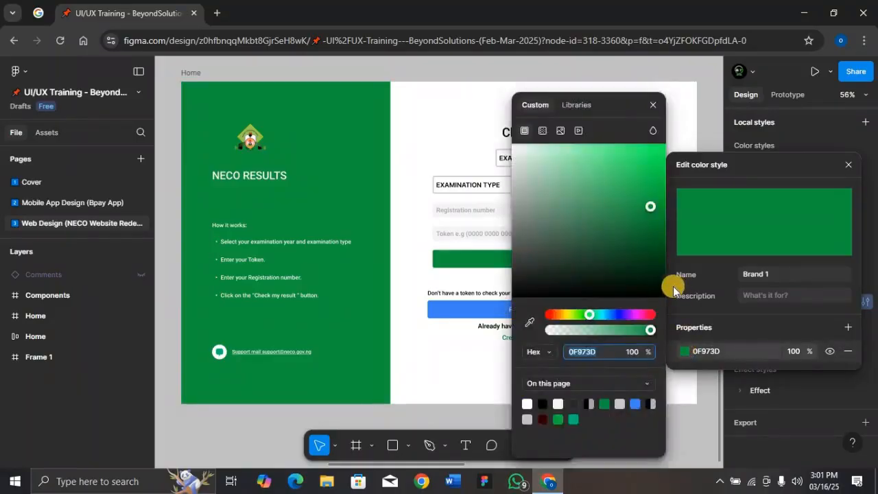
click(622, 314)
drag(607, 103, 112, 87)
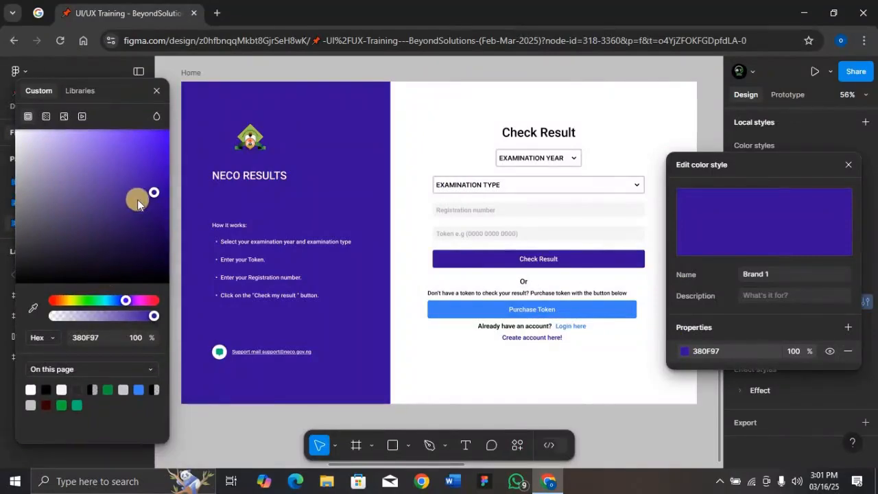
mouse_move(152, 191)
mouse_down()
mouse_move(133, 173)
mouse_move(154, 194)
mouse_move(157, 182)
mouse_up()
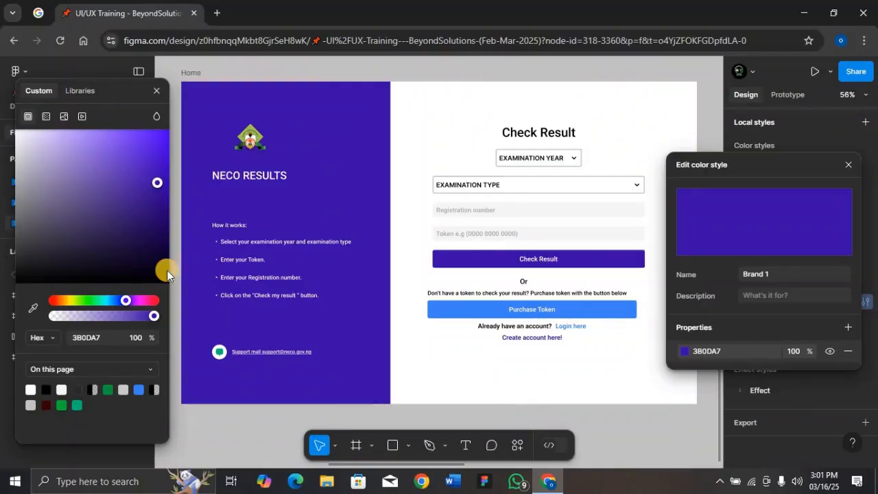
click(55, 299)
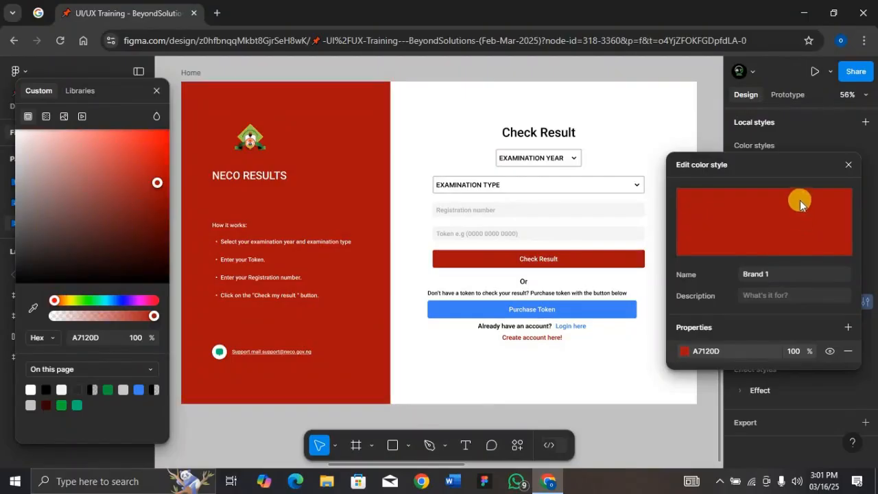
- Try recoloring the Neco Brand 2 color style to pink F63BDD and to yellow E0F63B
drag(790, 169, 566, 259)
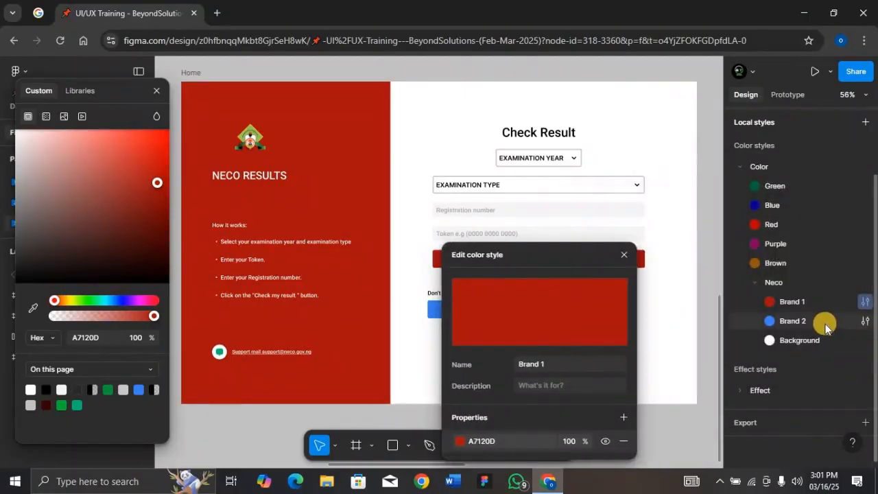
click(865, 320)
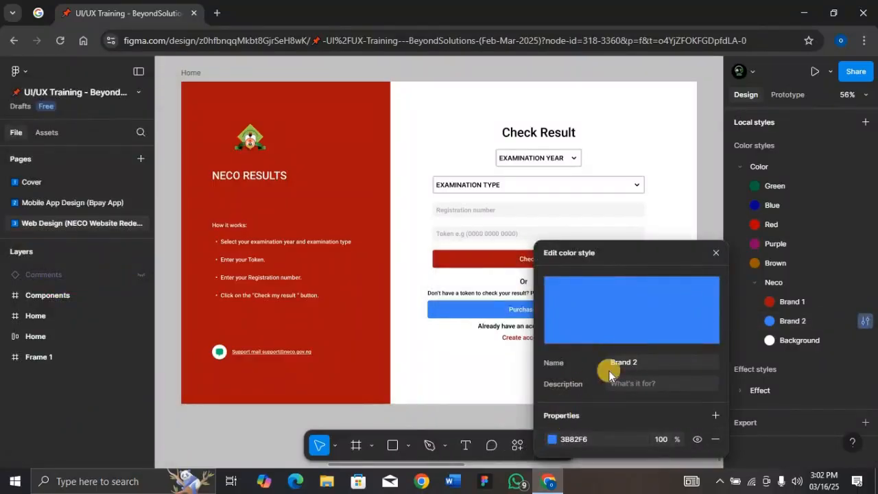
click(553, 439)
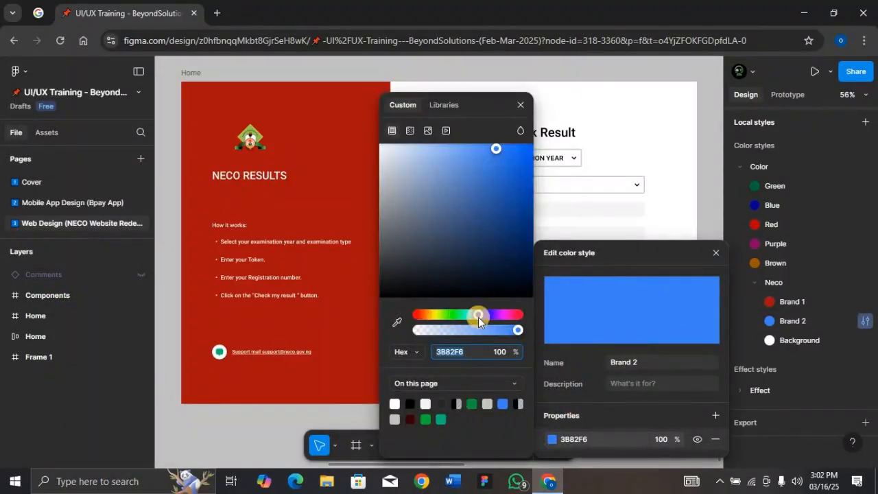
click(504, 315)
drag(494, 104, 55, 68)
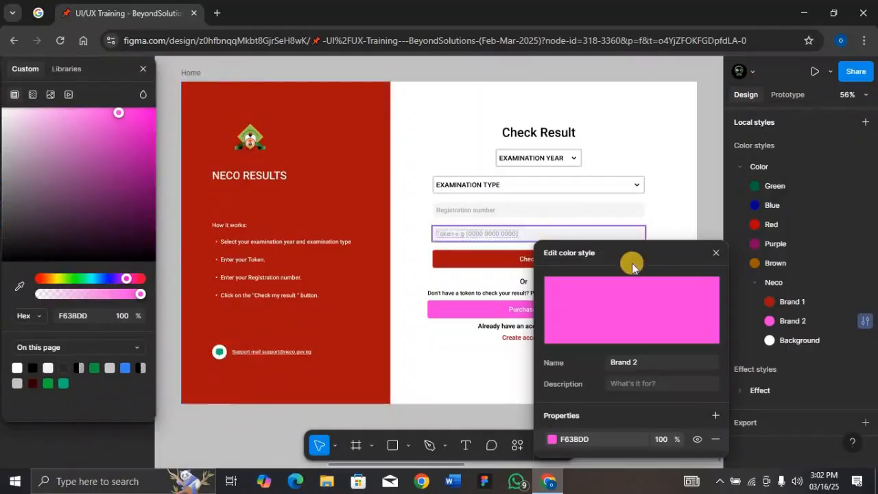
drag(638, 255, 757, 249)
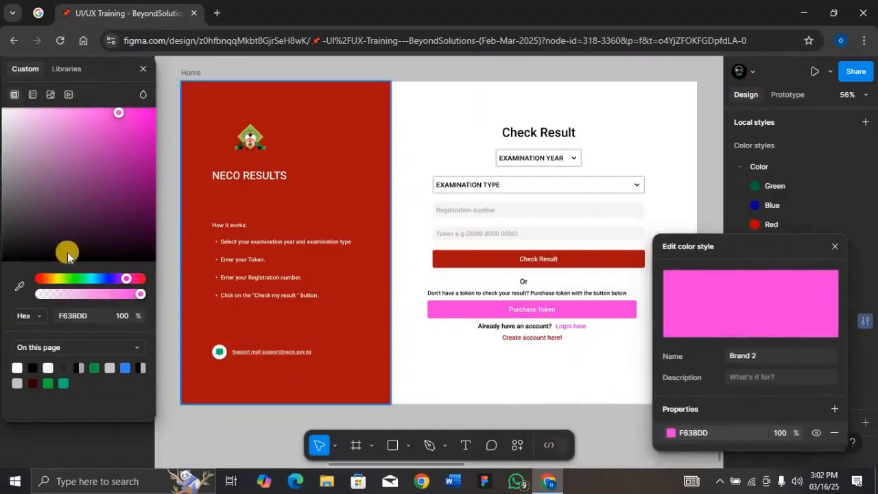
click(59, 280)
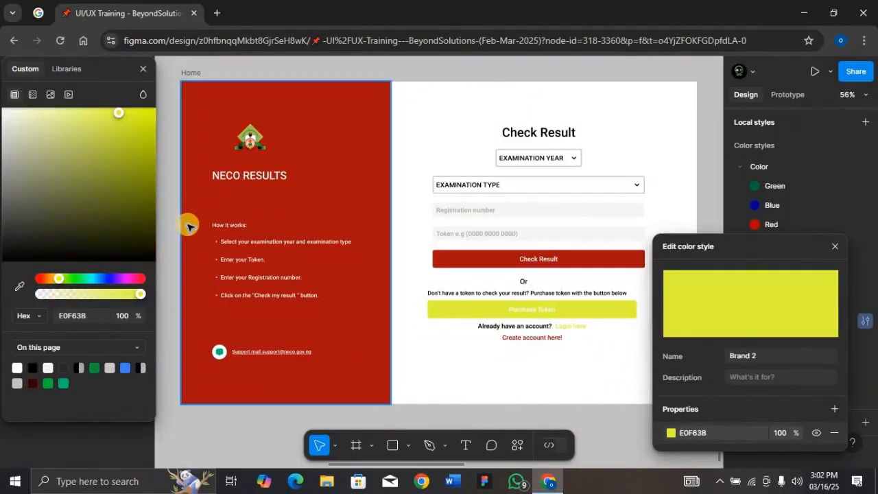
- Undo the trial color changes to the Brand 1 and Brand 2 styles and close the style editor
key(ctrl+z)
key(ctrl+z)
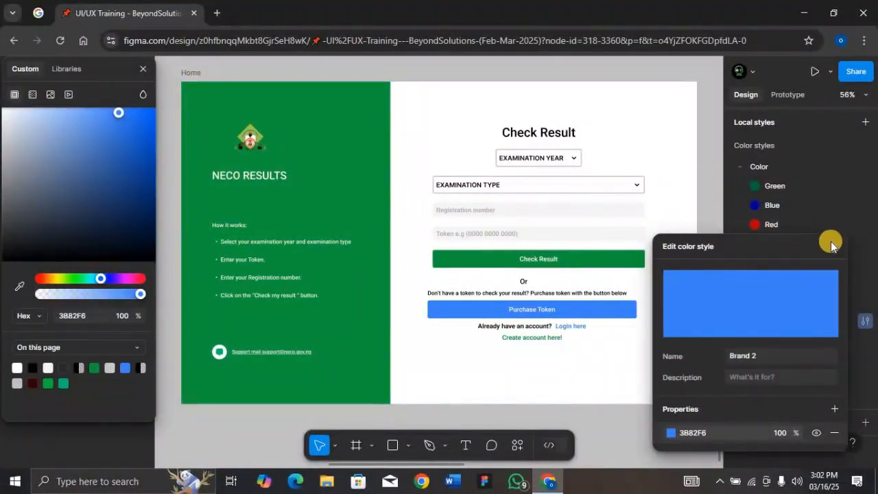
click(801, 225)
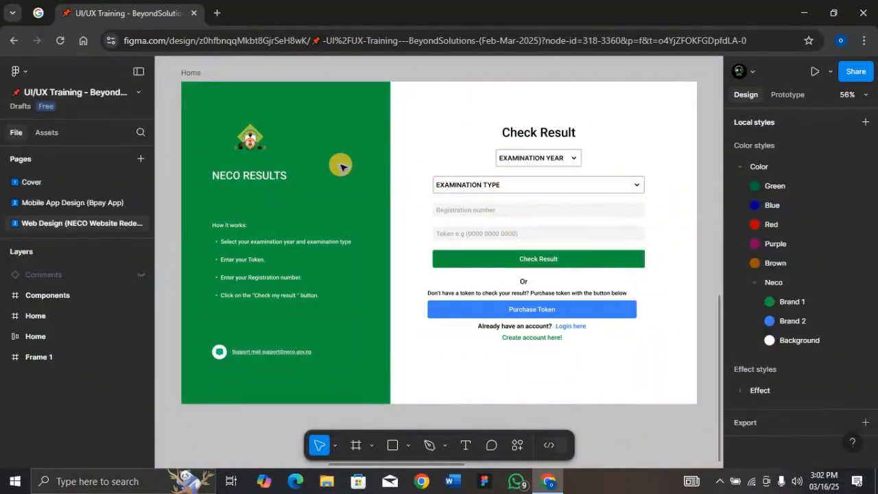
- Wrap the Check Result heading, both examination dropdowns, the registration and token fields and the Check Result button in one auto layout
click(189, 73)
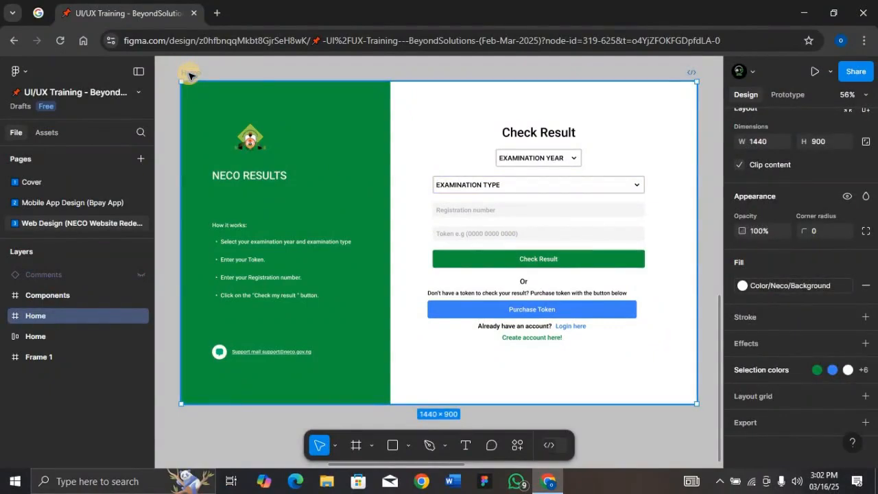
click(555, 134)
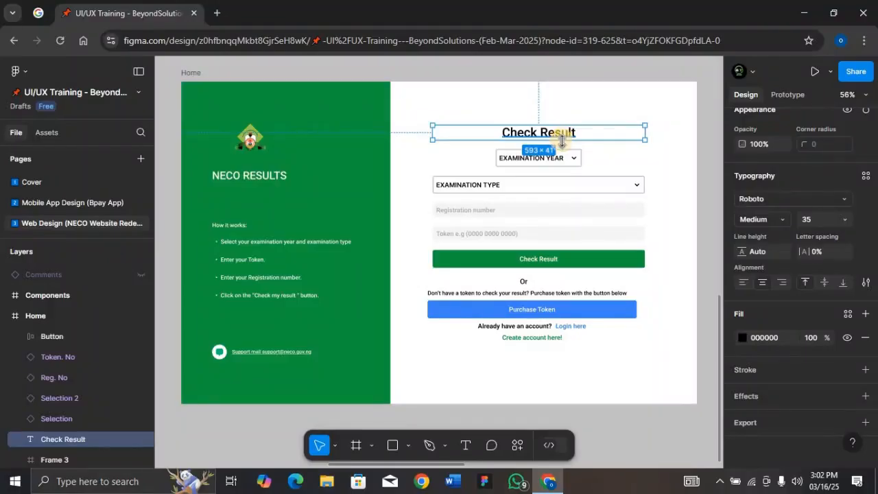
shift+click(571, 158)
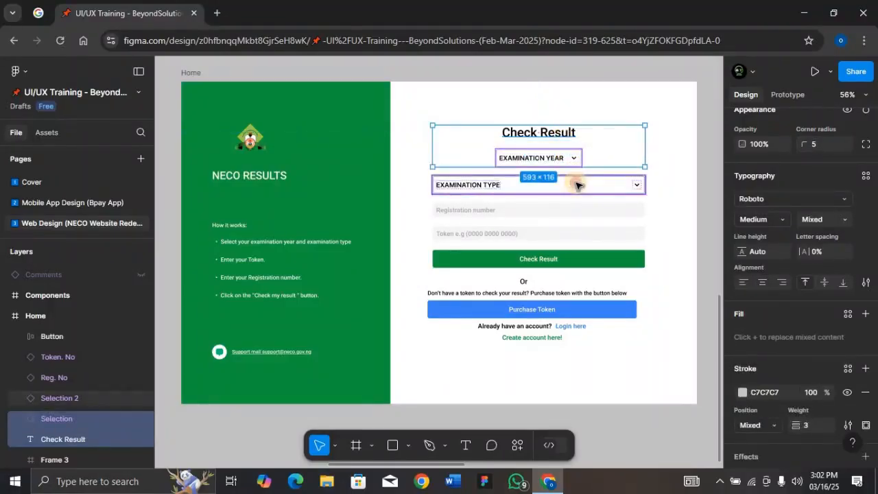
shift+click(576, 184)
shift+click(578, 209)
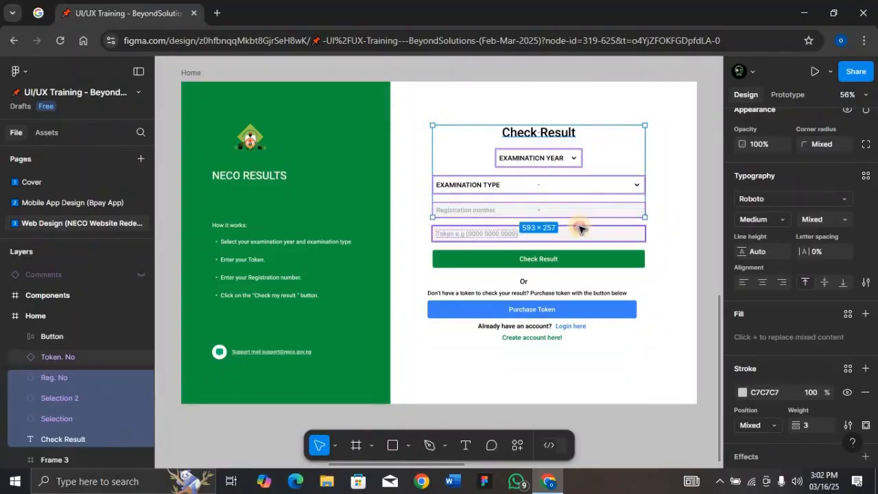
shift+click(581, 234)
shift+click(580, 256)
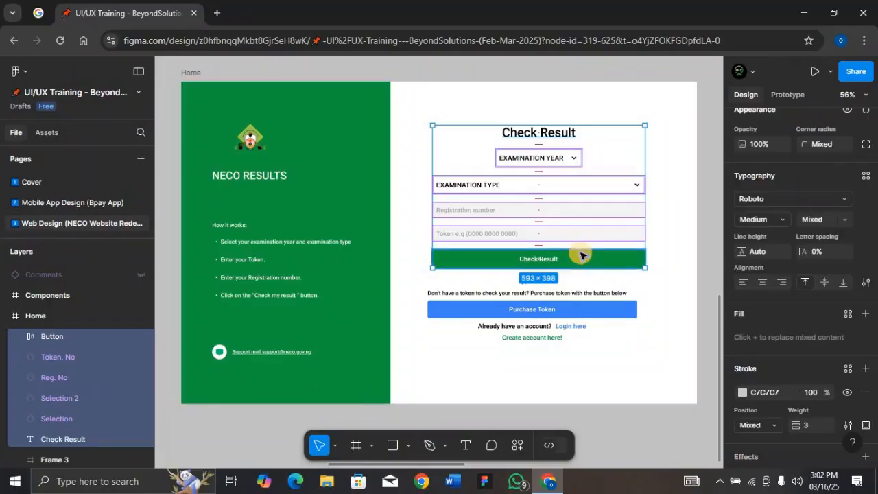
key(shift+a)
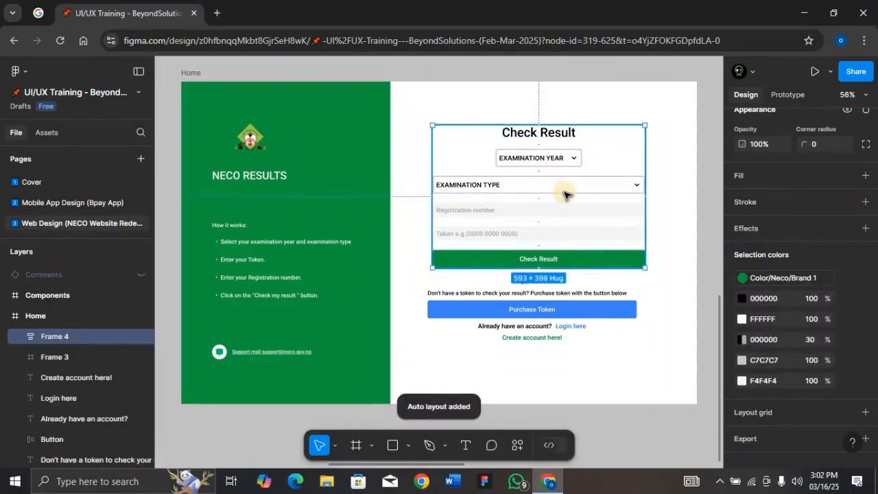
- Set the width of all elements inside the new auto layout frame to Fill container
key(Return)
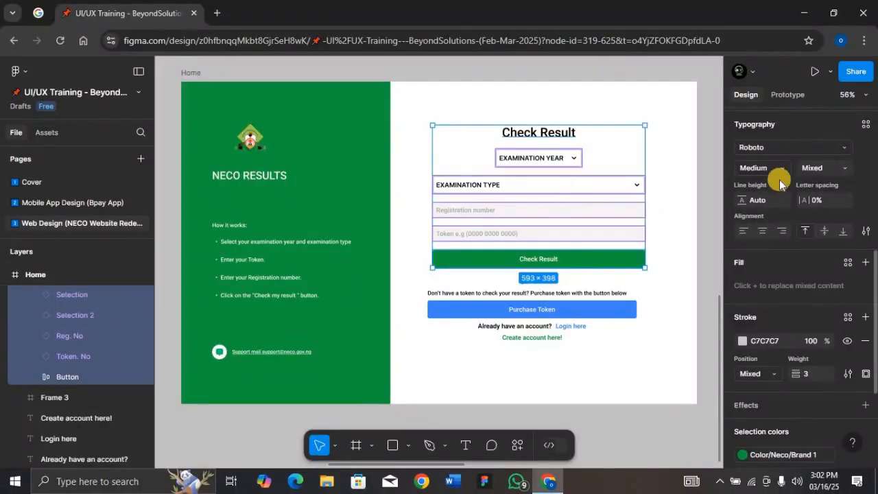
scroll(783, 200, up, 3)
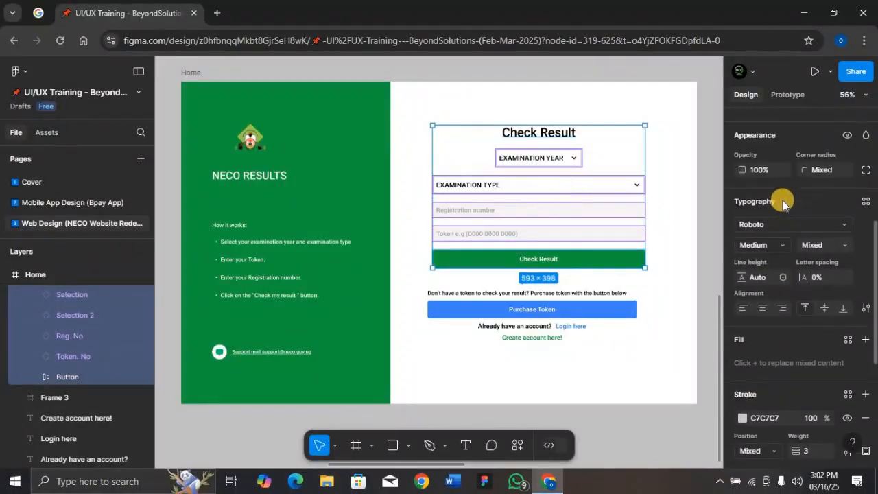
scroll(782, 200, up, 1)
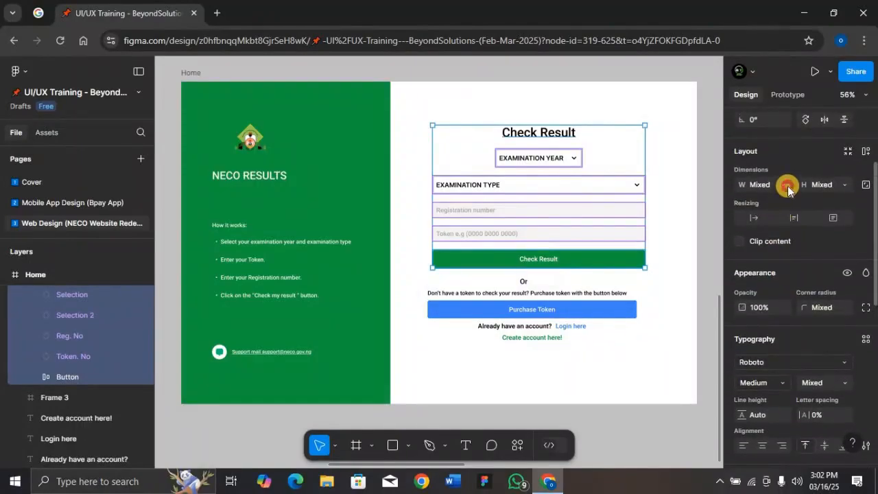
click(786, 185)
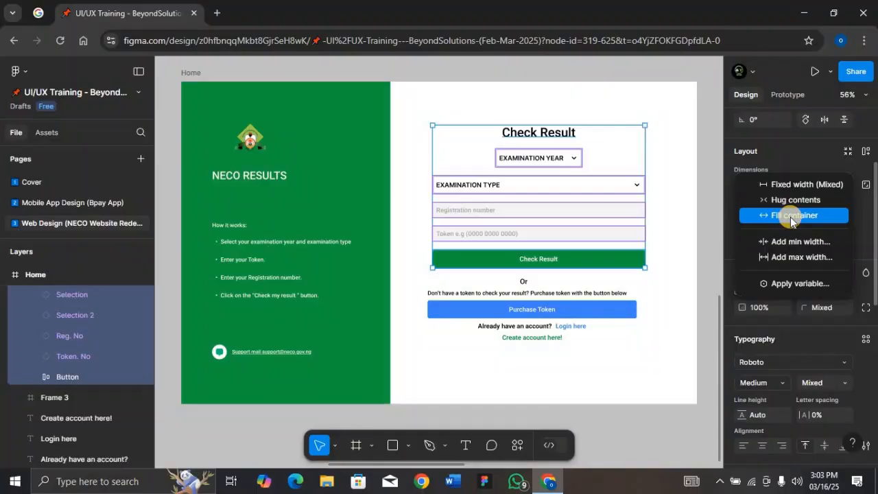
click(792, 217)
- Add a maximum width of 241 to the EXAMINATION YEAR dropdown
click(565, 168)
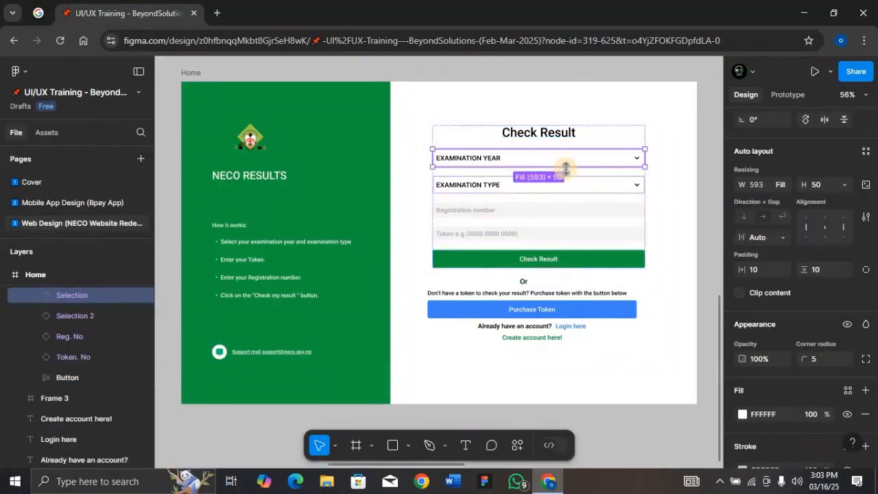
click(780, 184)
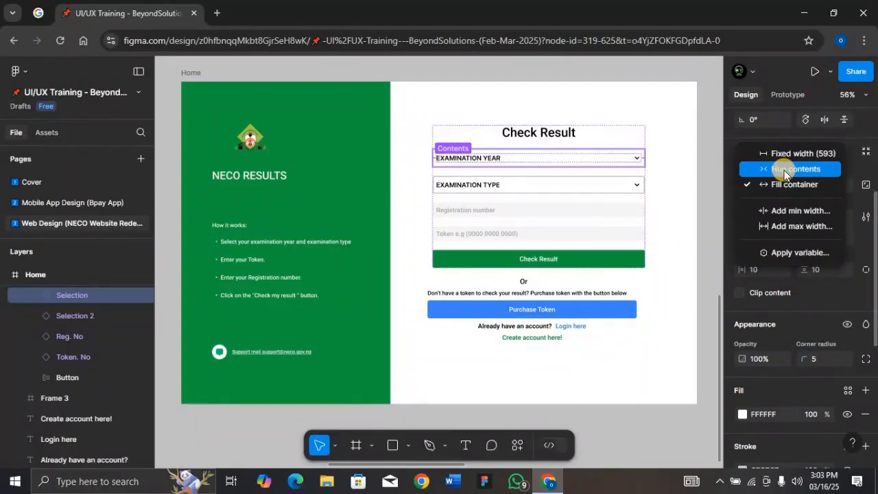
click(801, 226)
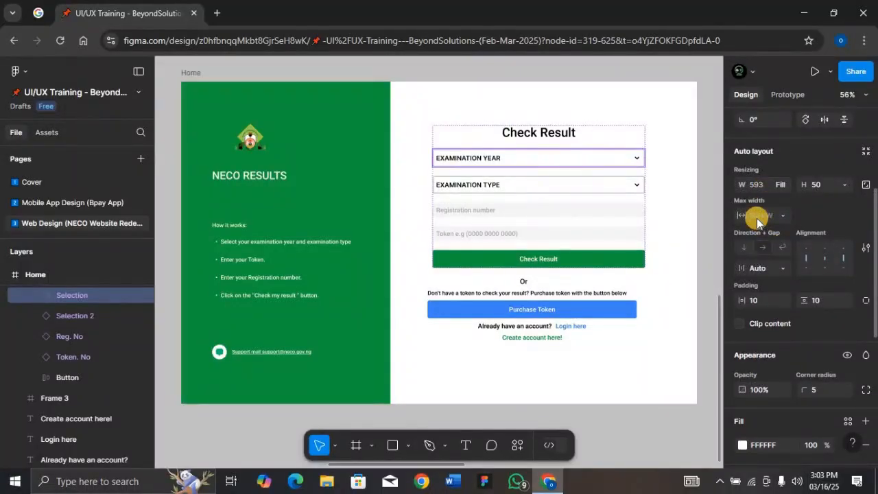
text(241)
key(Return)
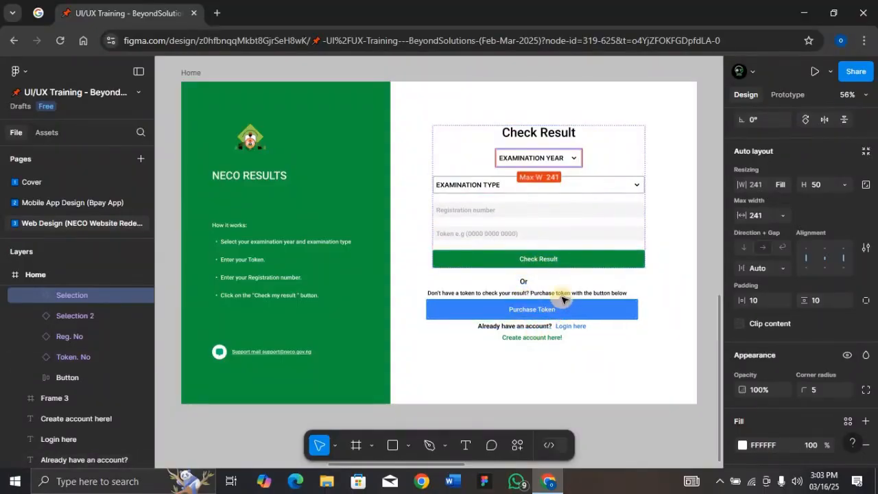
- Wrap the "Already have an account?" and "Login here" texts in a horizontal auto layout
click(525, 292)
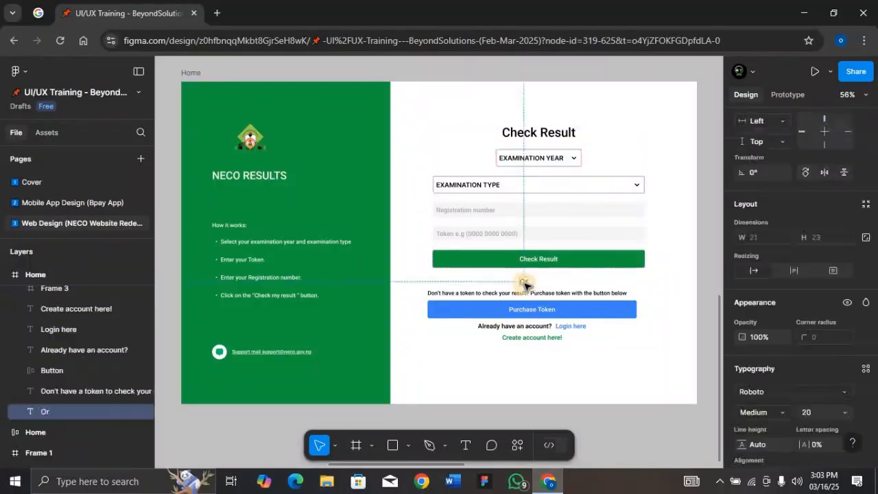
shift+click(523, 282)
shift+click(567, 310)
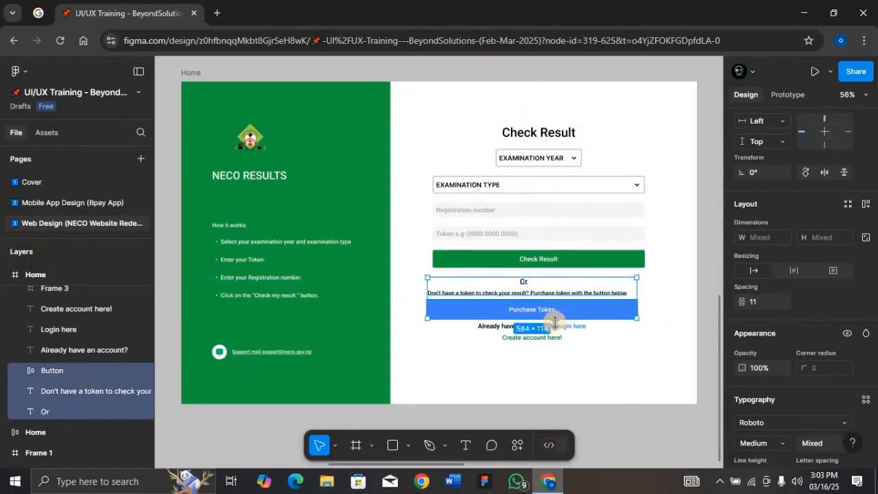
click(547, 327)
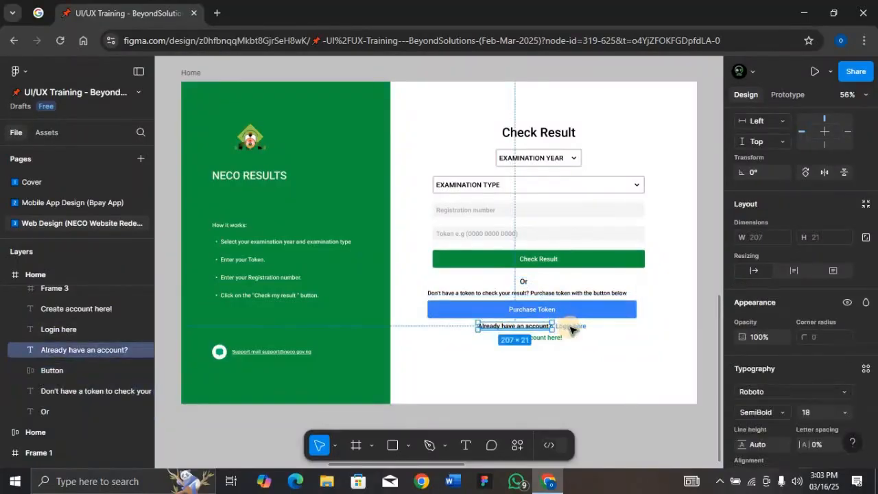
shift+click(571, 327)
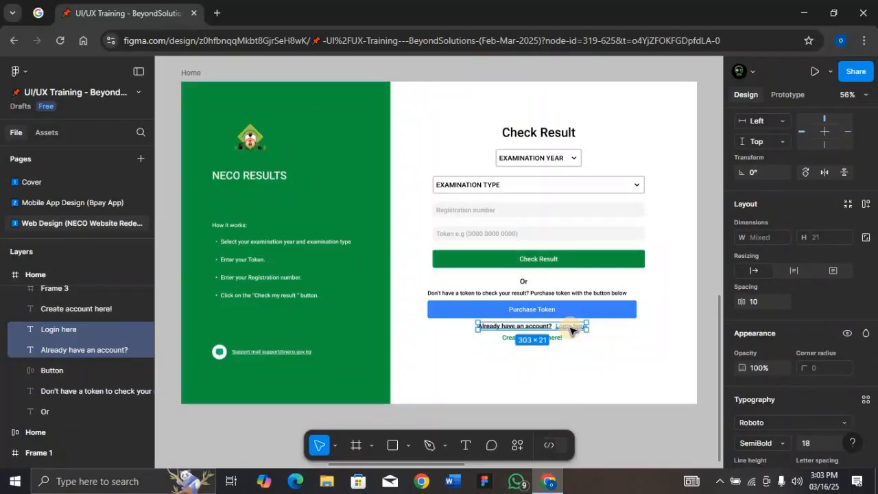
key(shift+a)
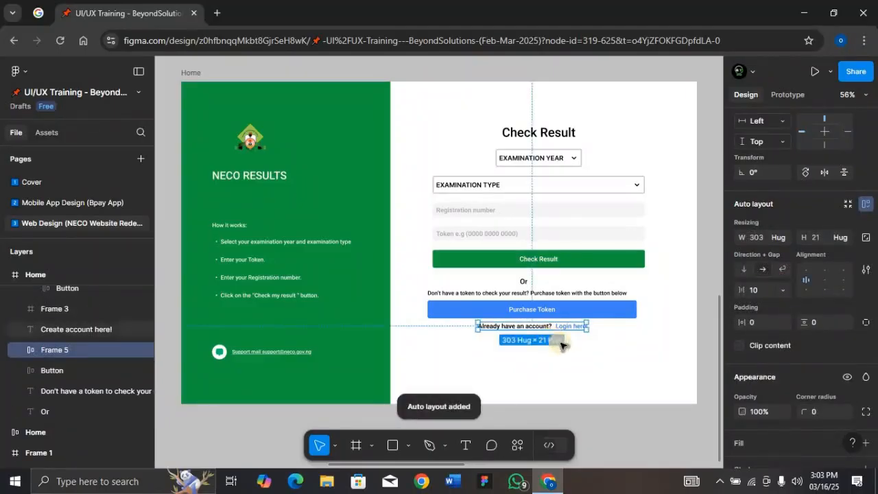
- Wrap the Or text, token sentence, Purchase Token button, login row and "Create account here!" link in one auto layout
click(558, 343)
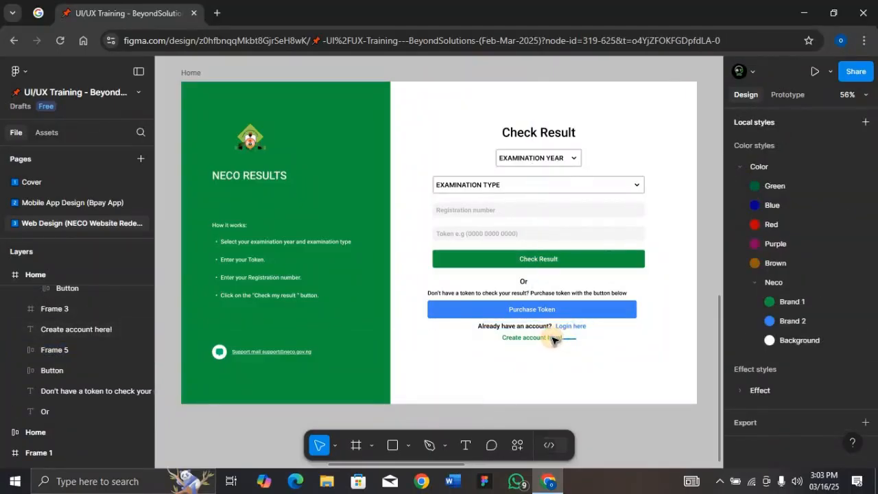
click(553, 339)
click(582, 349)
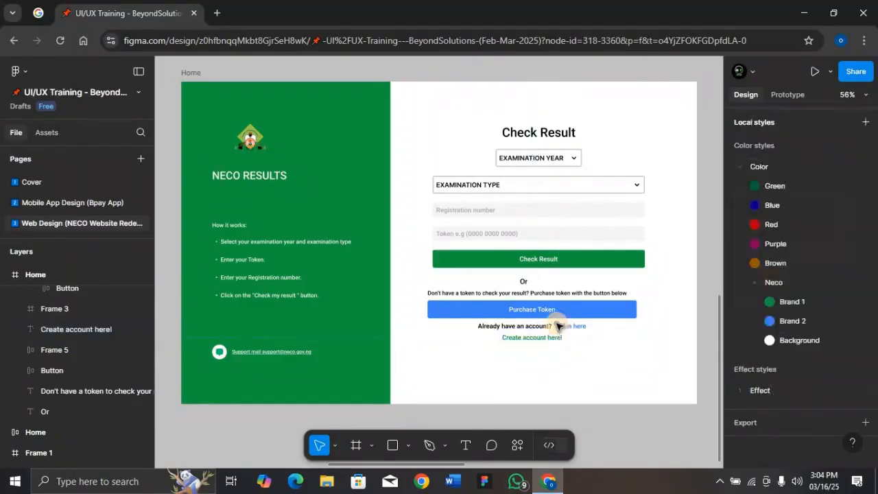
drag(557, 325, 513, 282)
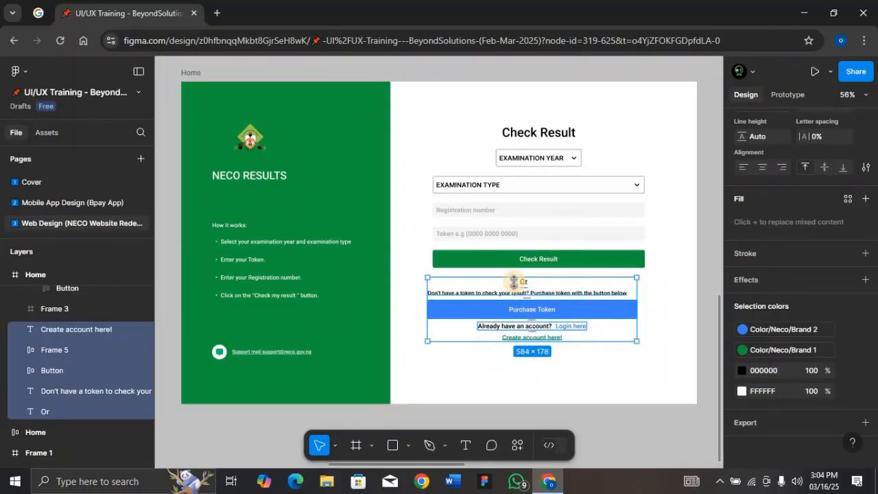
key(shift+a)
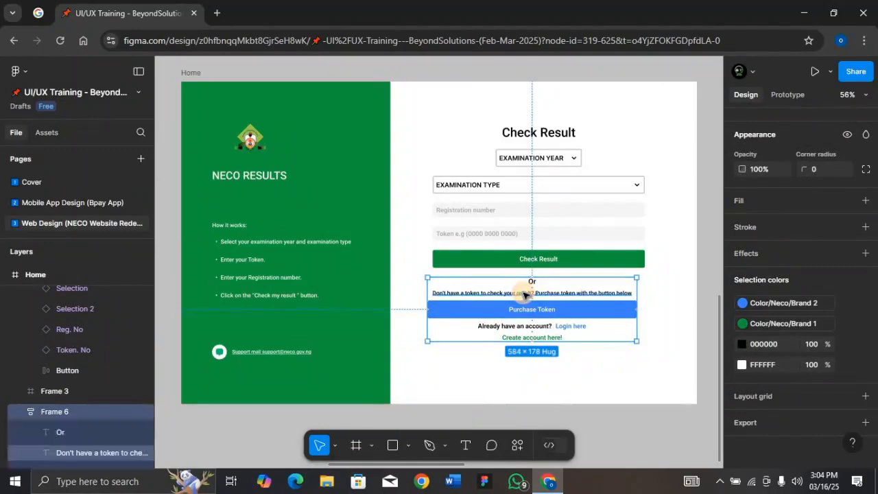
- Left-align the "Don't have a token" sentence and set all elements in the Purchase Token auto layout frame to Fill container width
double_click(523, 294)
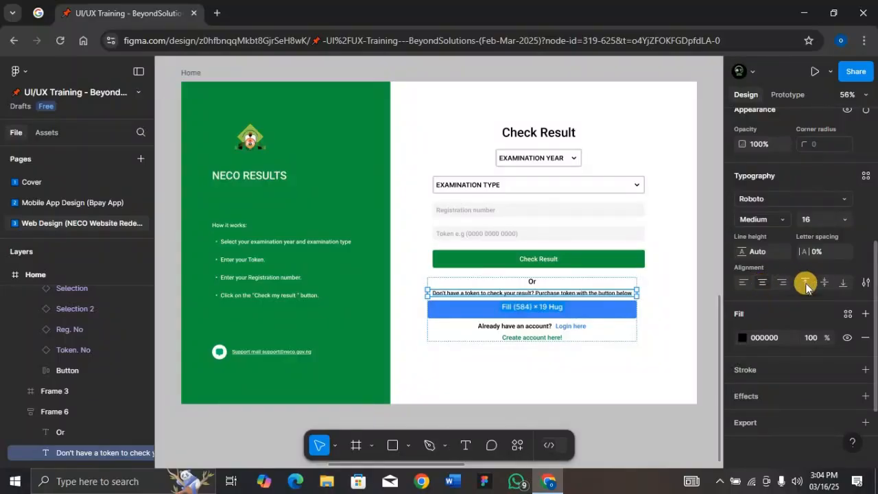
click(741, 285)
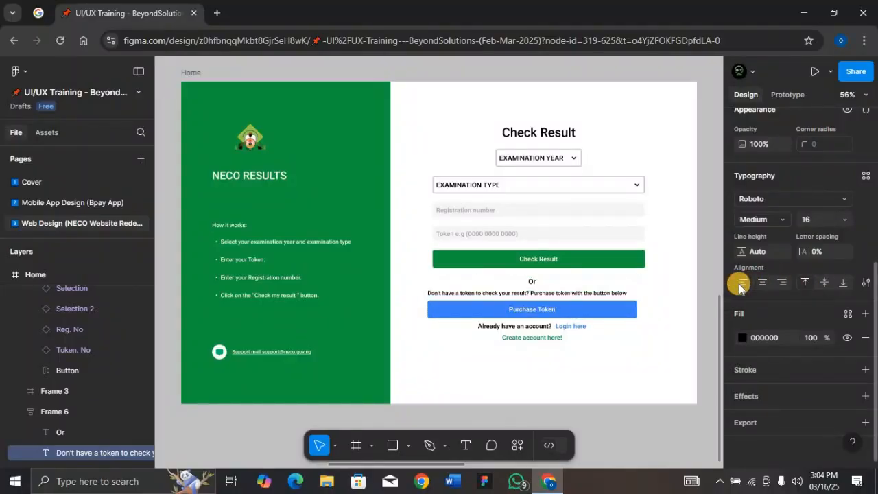
click(522, 280)
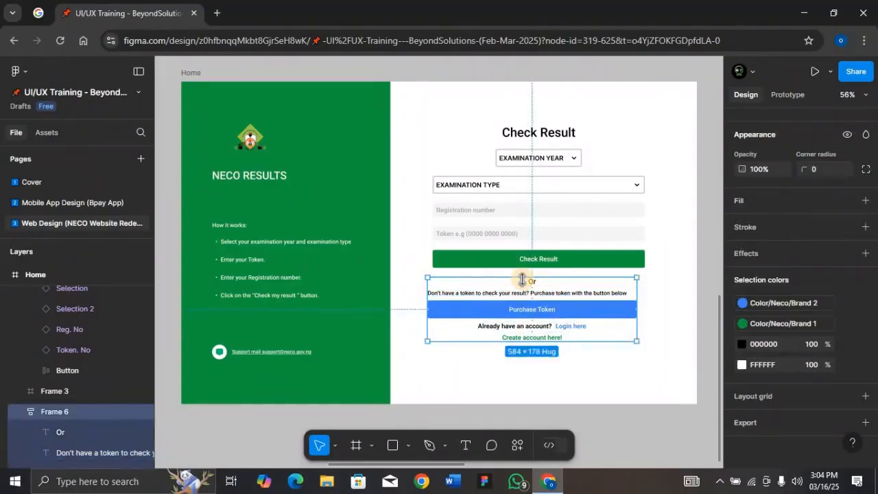
key(Return)
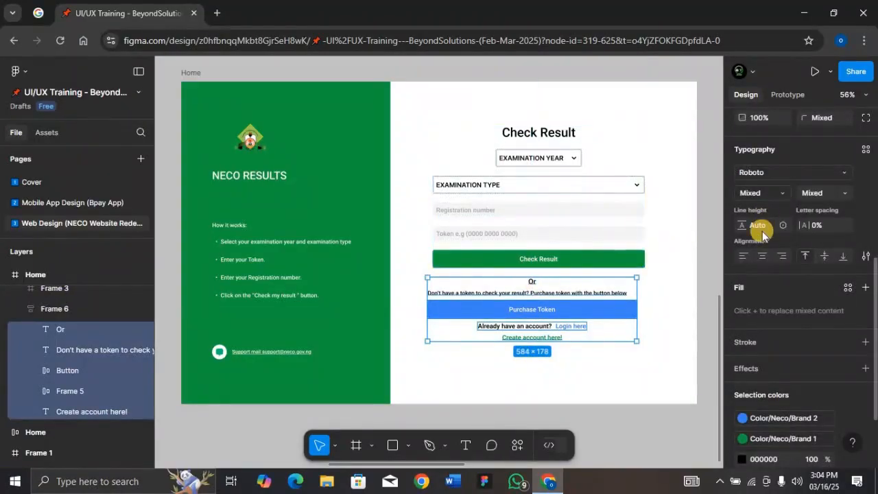
scroll(761, 231, up, 1)
scroll(762, 231, up, 2)
scroll(763, 233, up, 5)
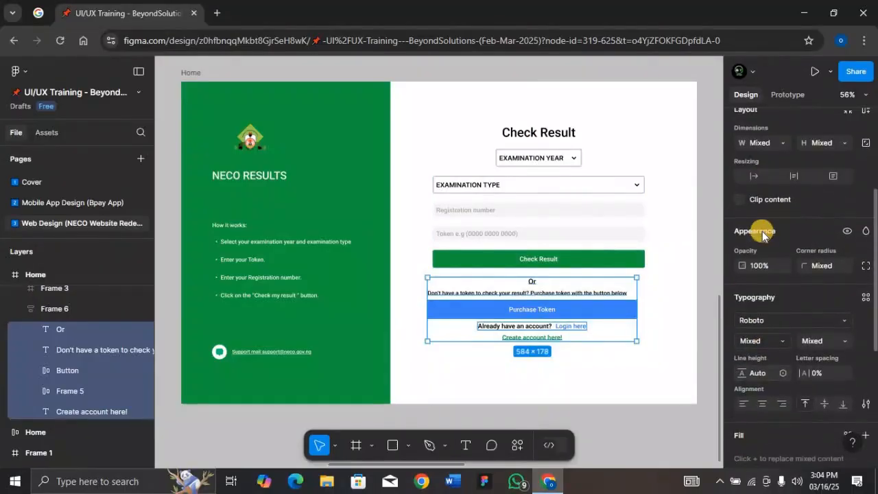
click(785, 215)
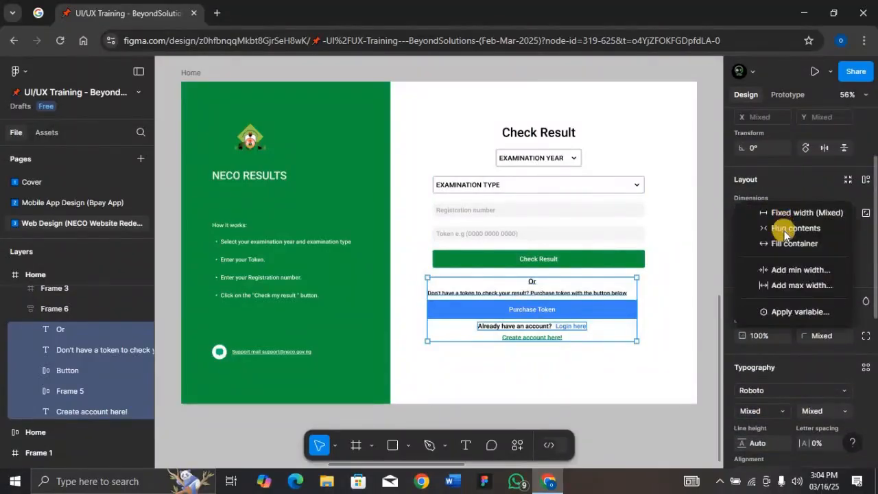
click(787, 245)
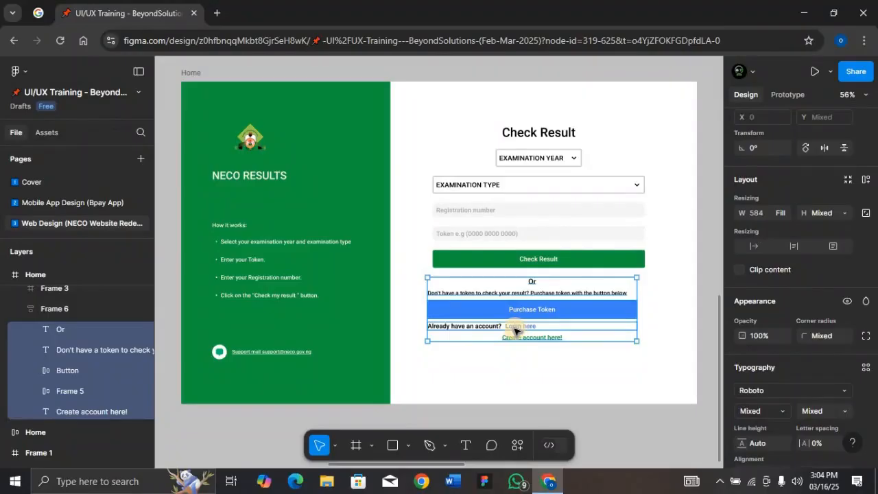
- Center the contents of the "Already have an account? Login here" row within its auto layout
click(462, 329)
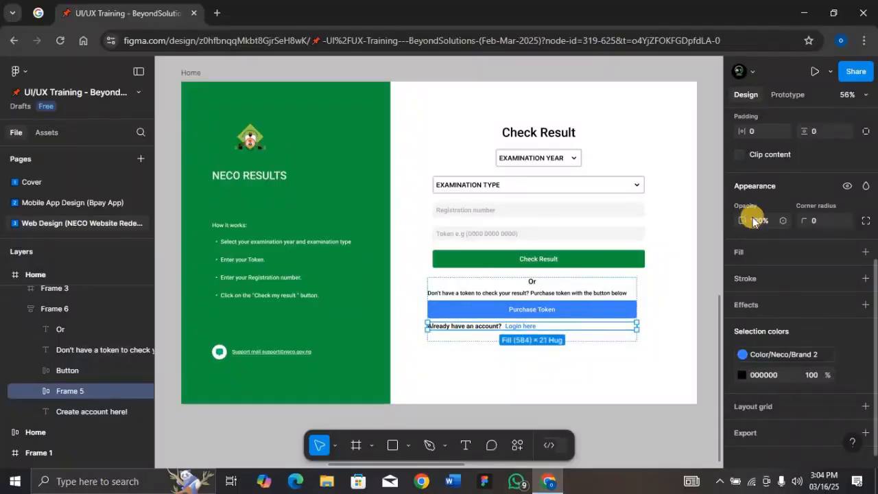
scroll(761, 215, up, 3)
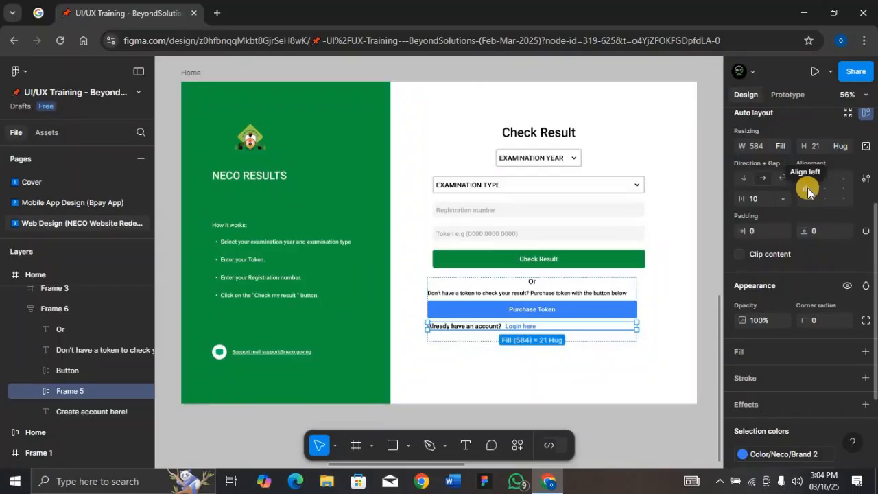
click(826, 192)
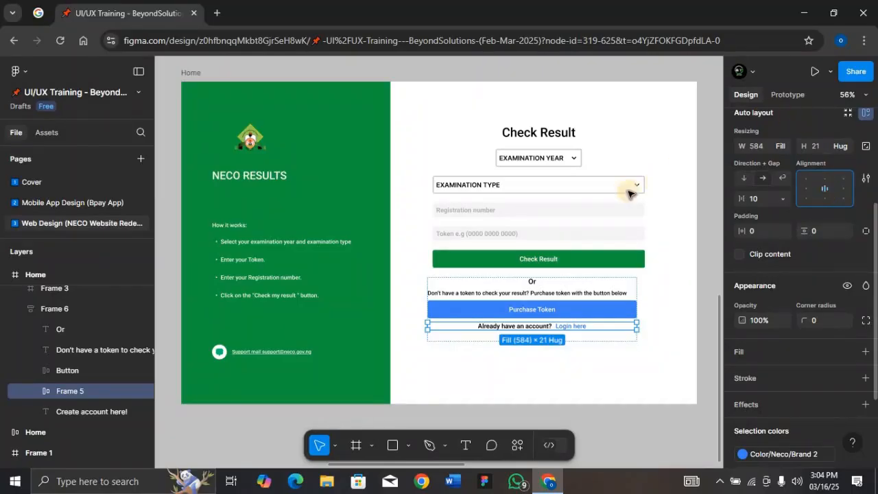
- Turn on Visible Selection for the EXAMINATION YEAR dropdown to show its list of years
click(613, 234)
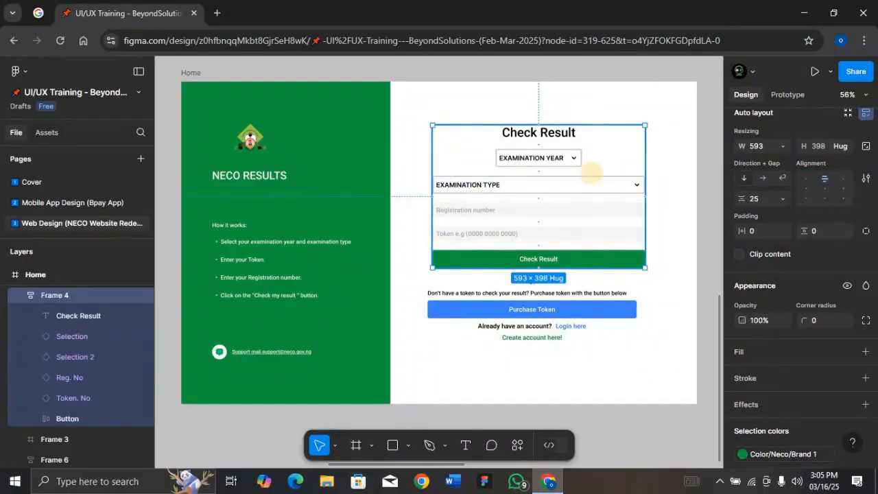
click(576, 164)
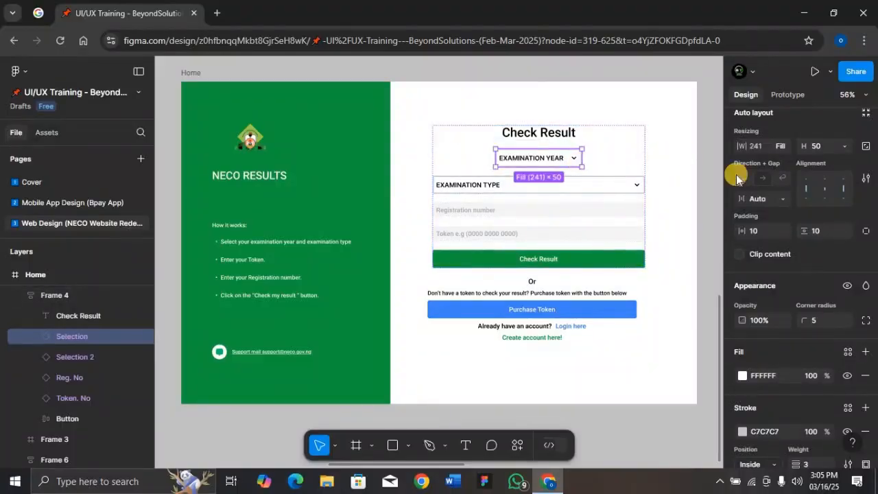
scroll(782, 202, up, 3)
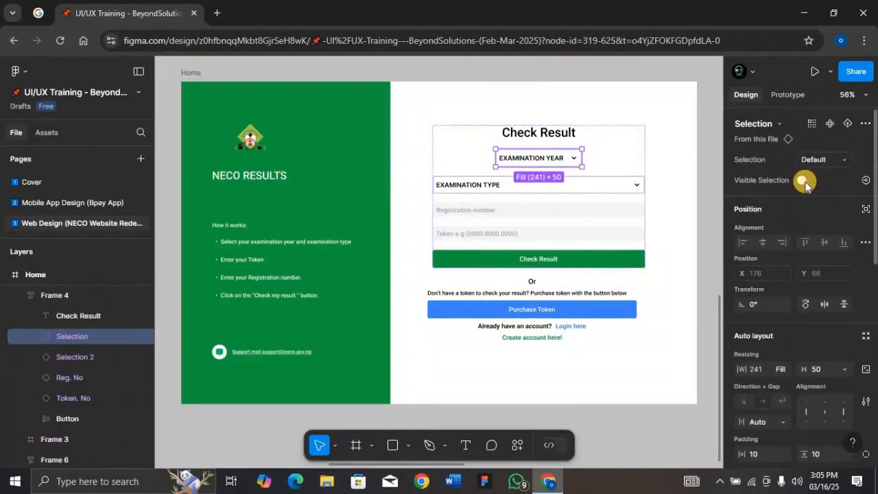
click(803, 181)
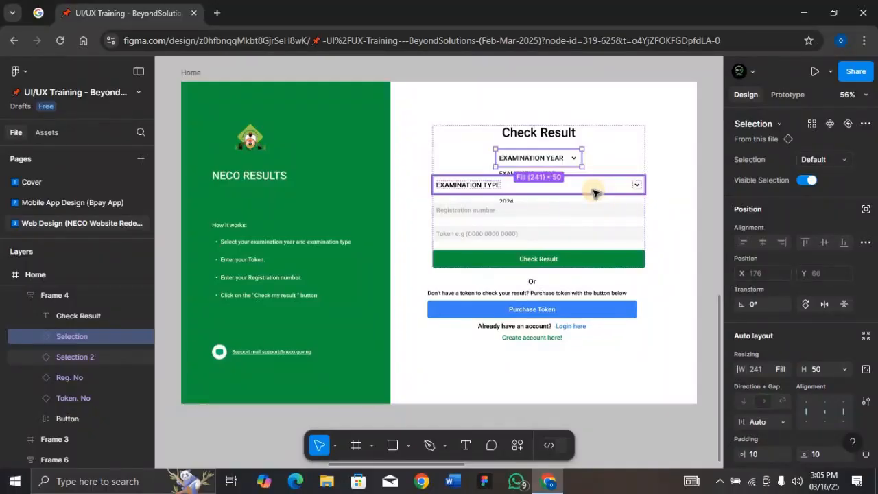
- Set the canvas stacking of the Check Result form's auto layout frame to First on top
click(626, 168)
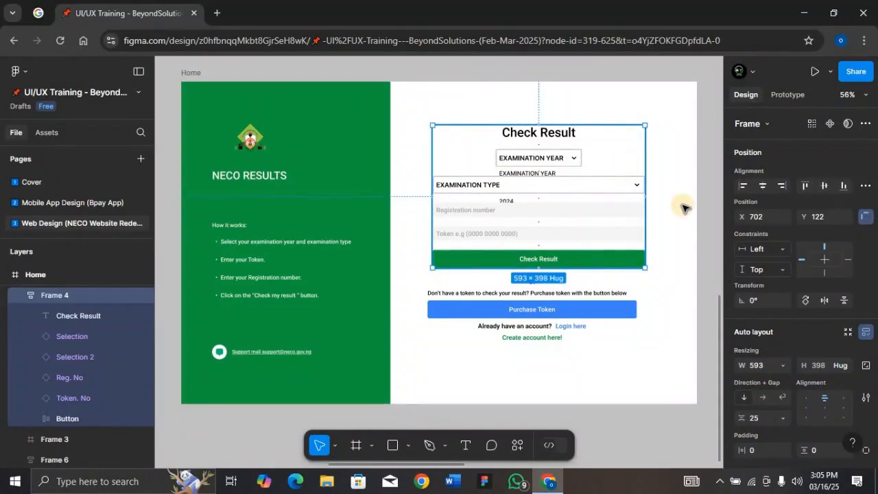
scroll(842, 346, down, 2)
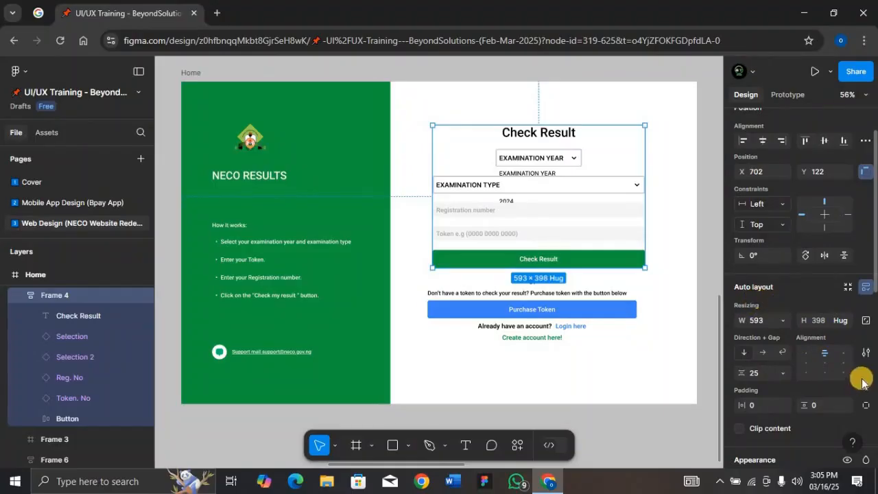
click(867, 352)
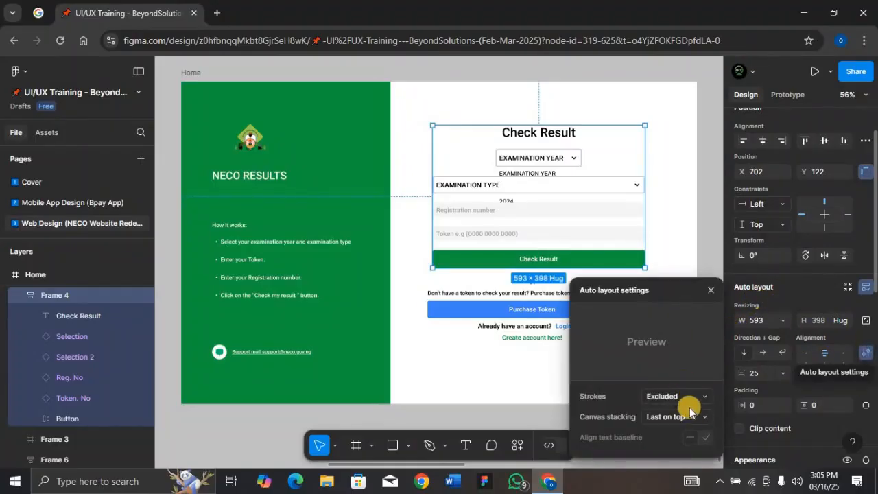
click(693, 417)
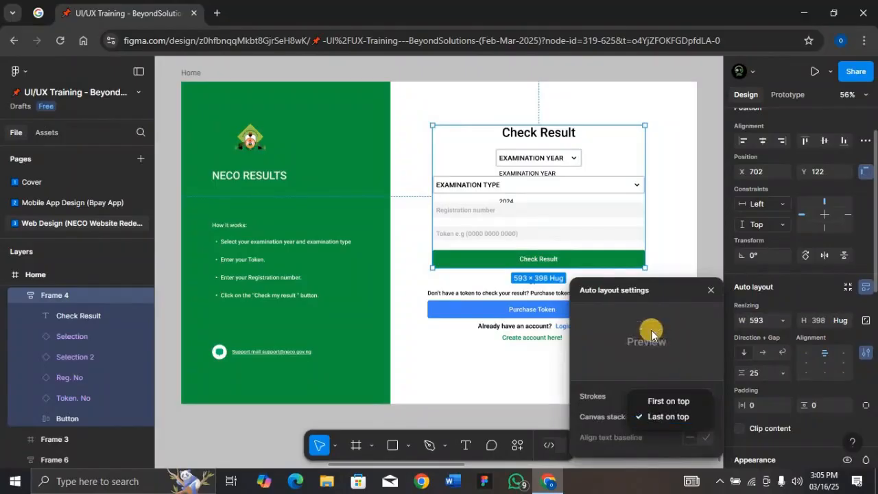
click(690, 403)
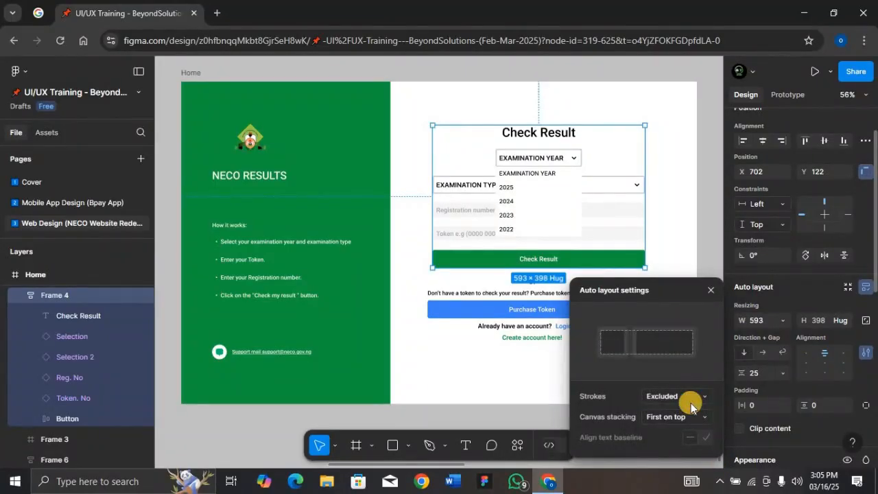
click(708, 291)
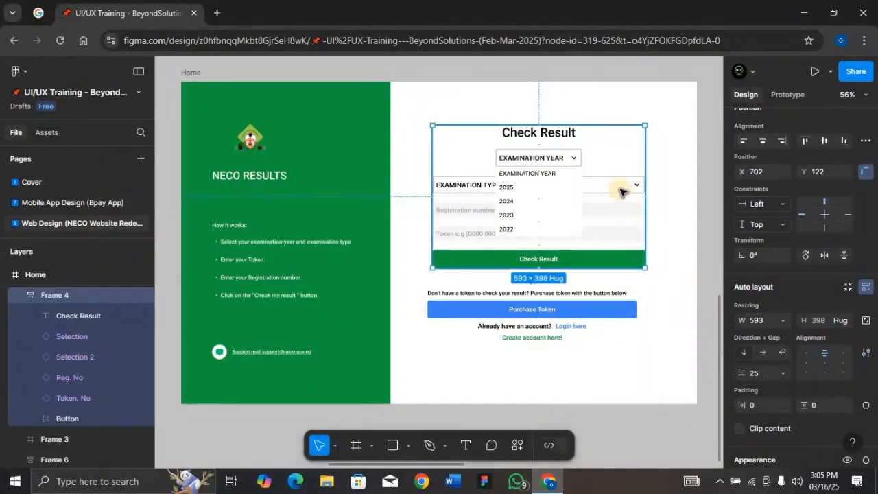
- Turn off Visible Selection for the EXAMINATION YEAR dropdown to hide its list of years
scroll(774, 167, up, 2)
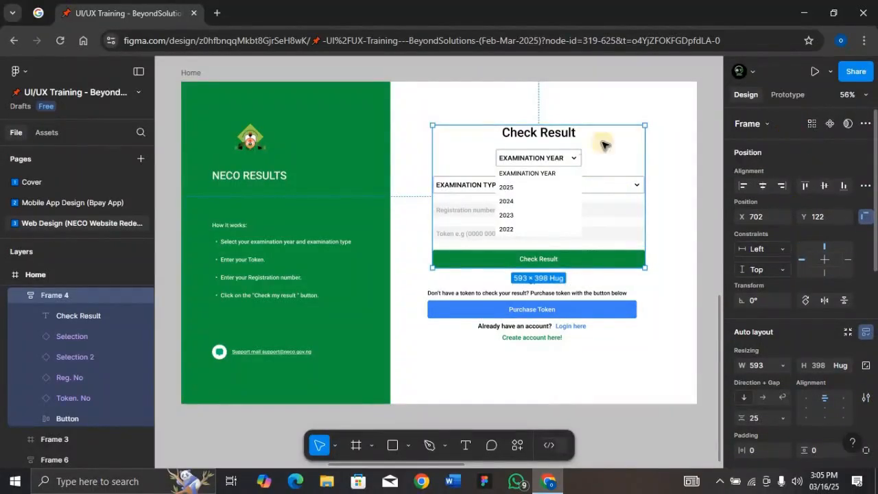
click(561, 159)
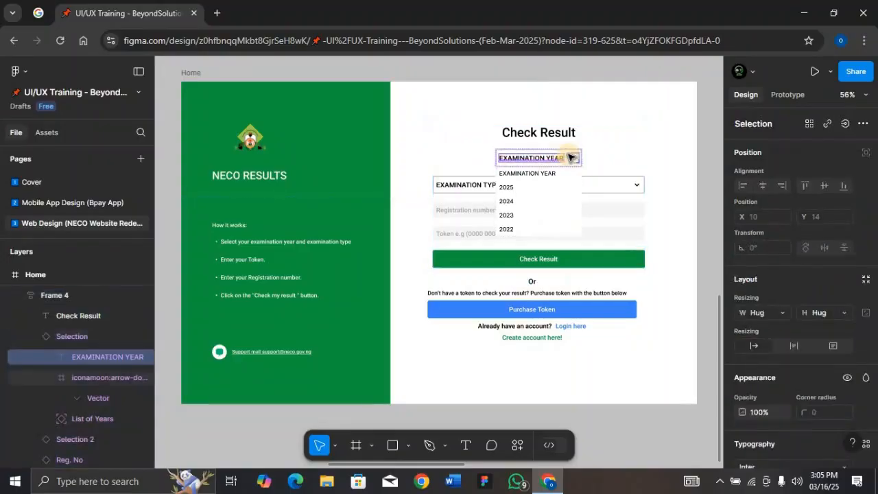
key(Escape)
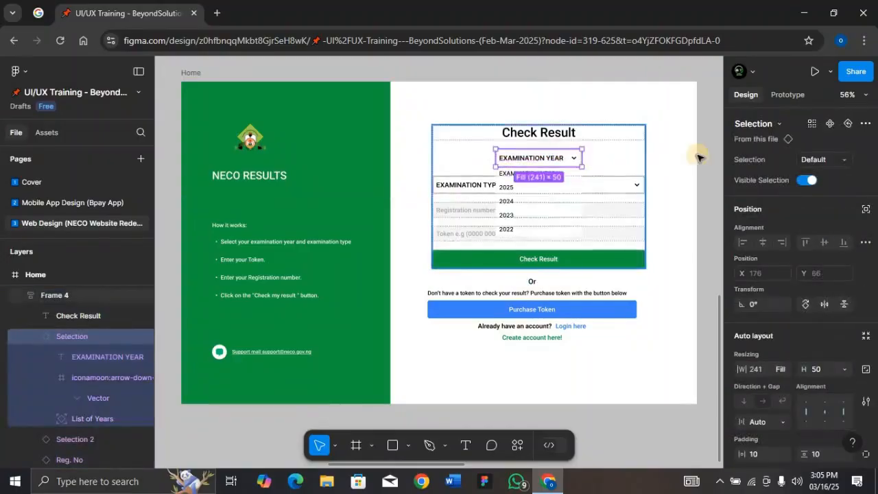
click(799, 179)
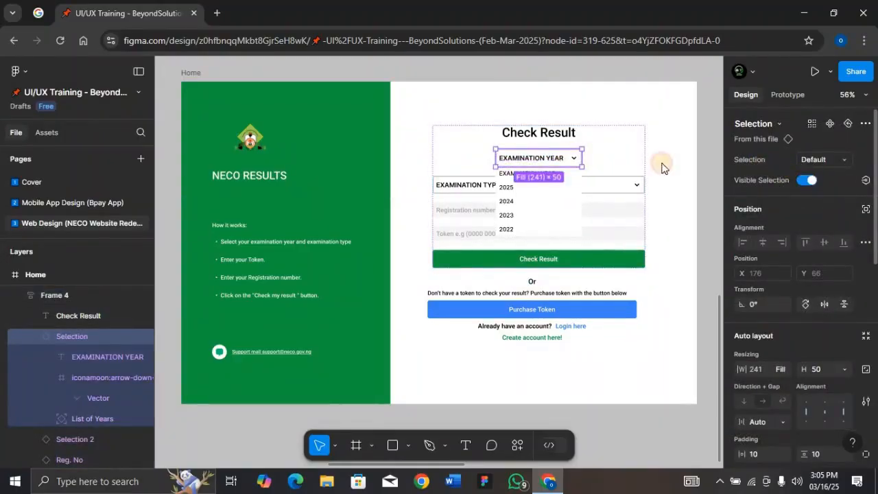
- Turn Visible Selection on and off again for the EXAMINATION TYPE dropdown to check how its option list overlays the form
click(619, 182)
click(802, 179)
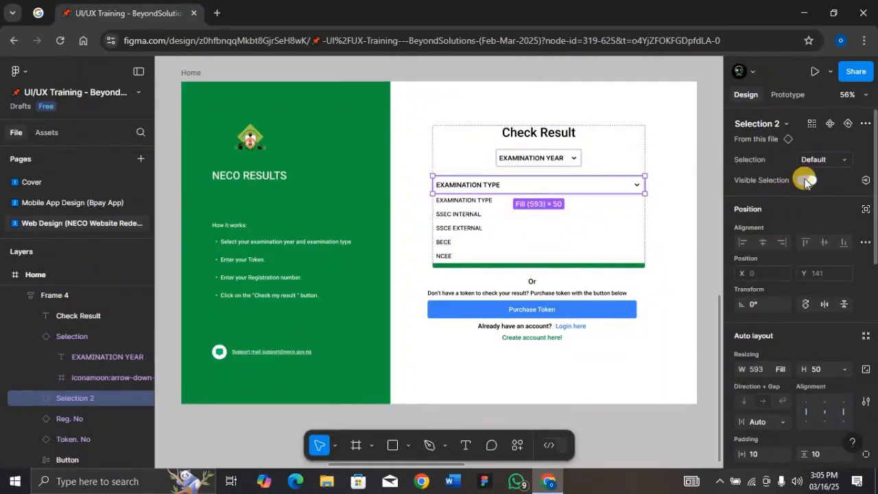
click(806, 180)
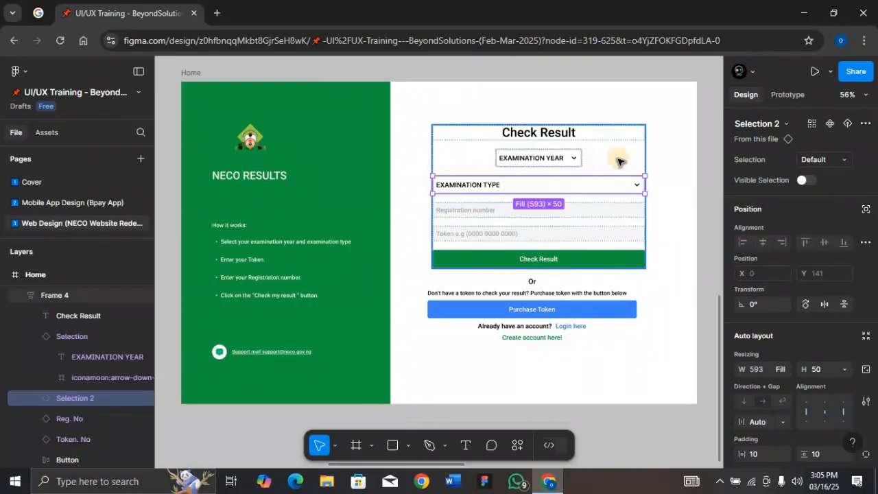
- Wrap the Check Result form frame and the Purchase Token frame below it in one vertical auto layout frame
click(565, 313)
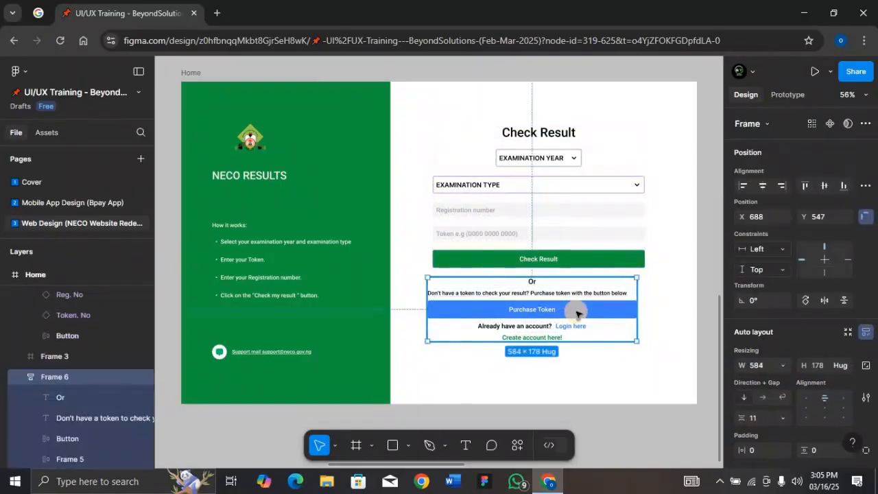
shift+click(604, 262)
key(shift+a)
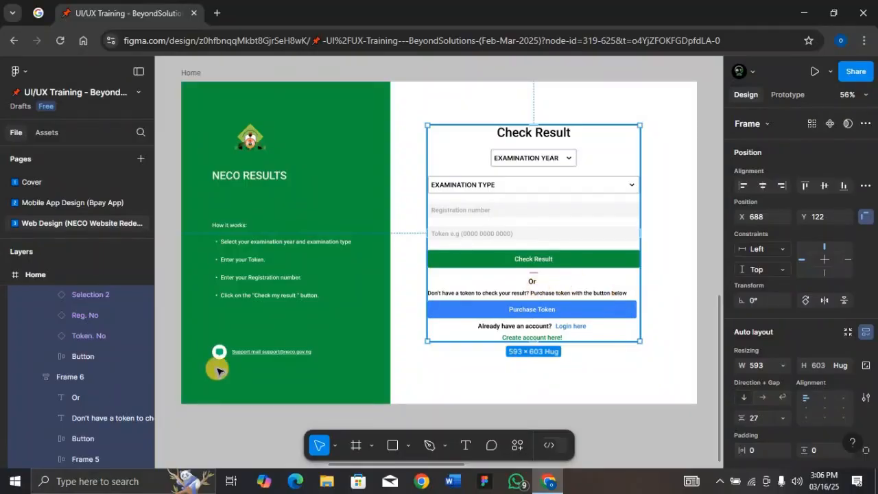
- Set the width of the Purchase Token frame to fill its new parent auto layout frame
click(541, 318)
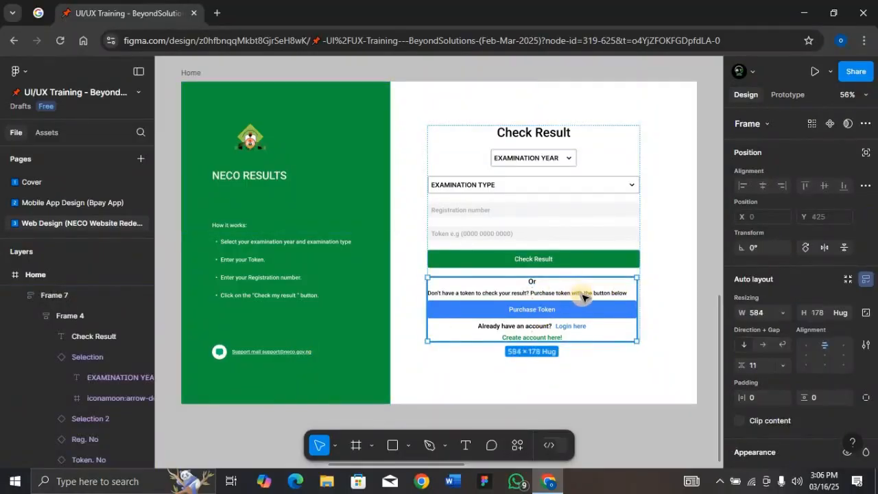
click(781, 312)
click(786, 343)
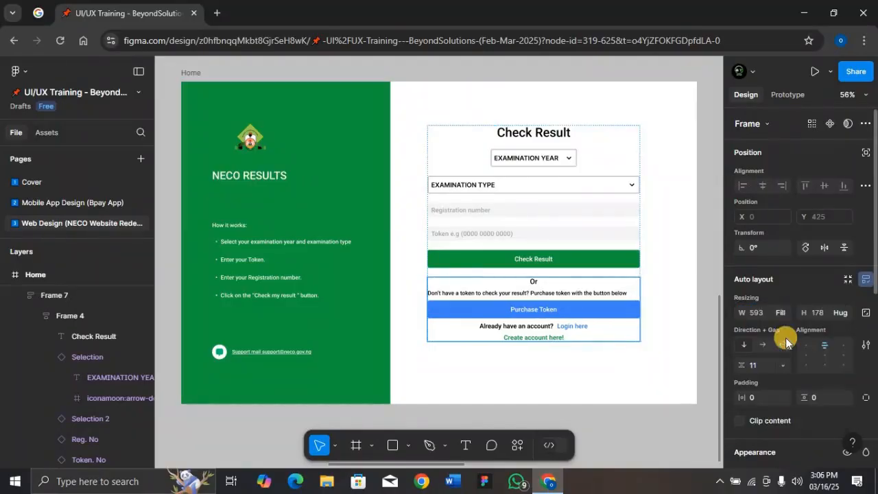
- Try narrowing the combined form frame to test how its contents resize, and undo the resize
click(626, 265)
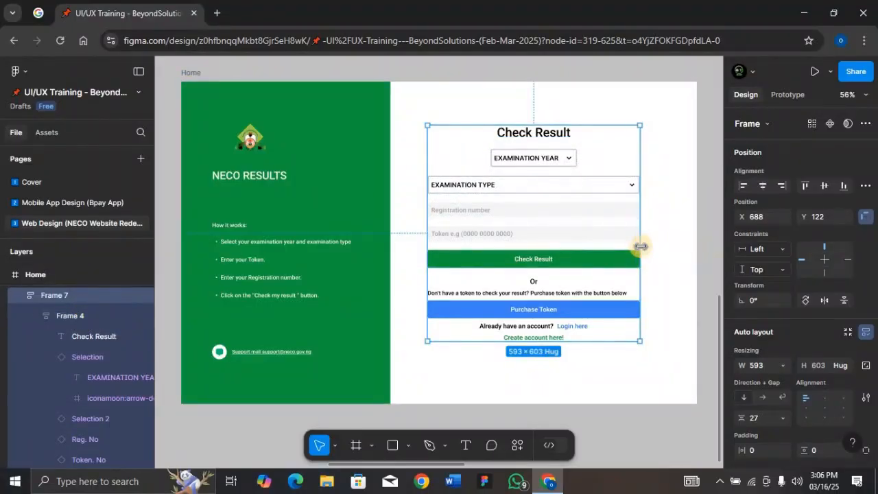
drag(640, 245, 584, 248)
key(ctrl+z)
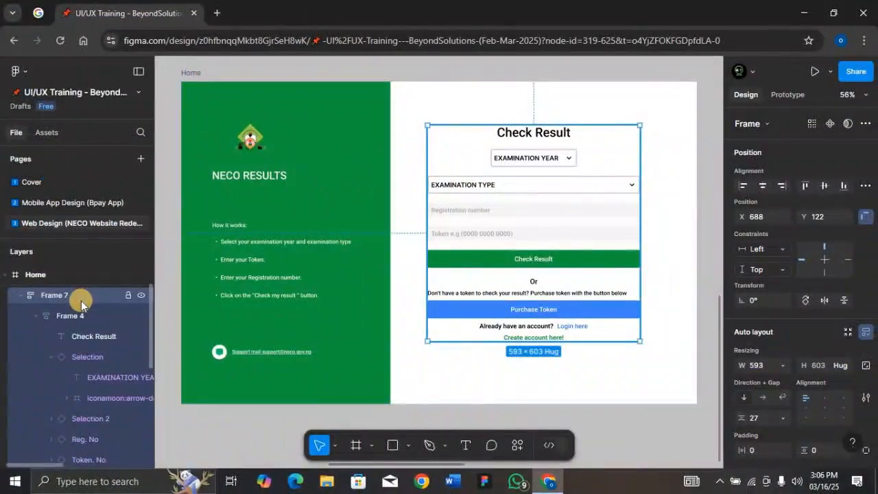
- Rename the auto layout frame that wraps both form parts as Section
scroll(81, 304, up, 2)
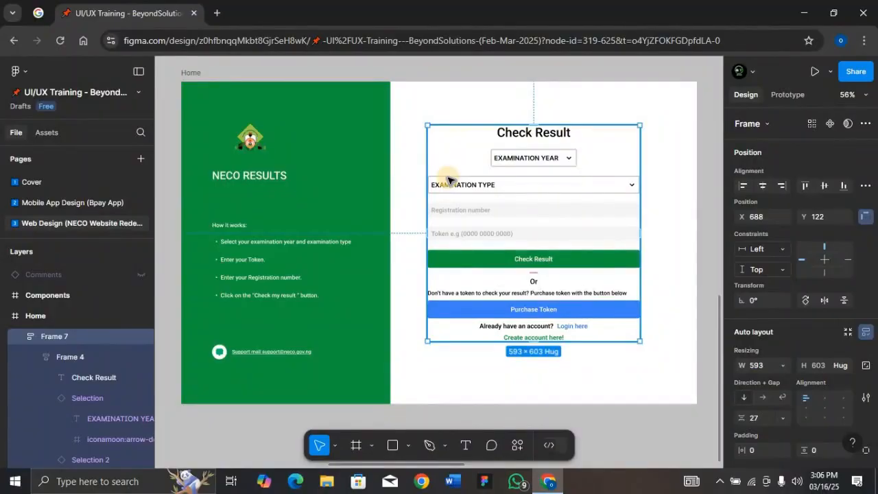
double_click(87, 338)
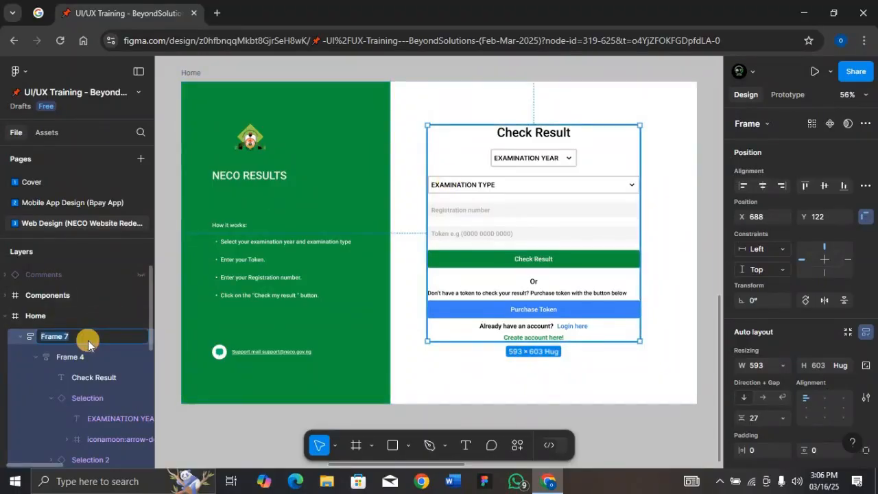
text(Section)
key(Return)
- Rename the Check Result form frame inside Section as Container 01 and collapse its layers
click(86, 357)
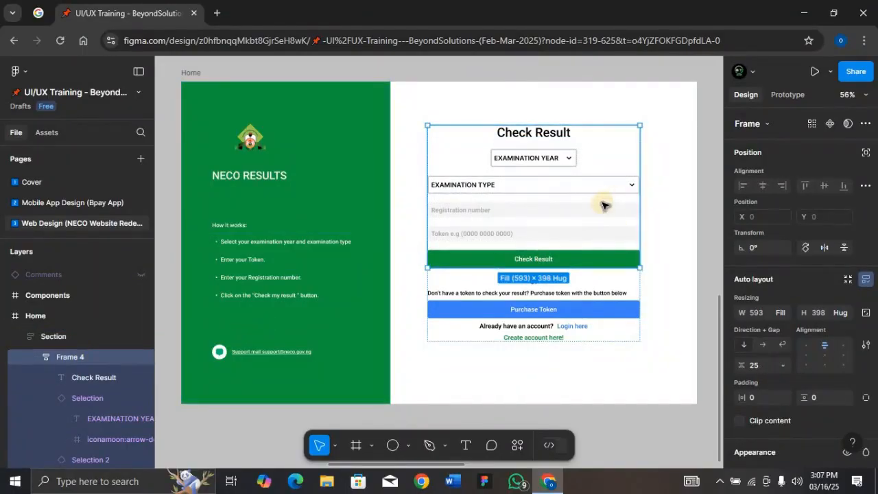
double_click(83, 357)
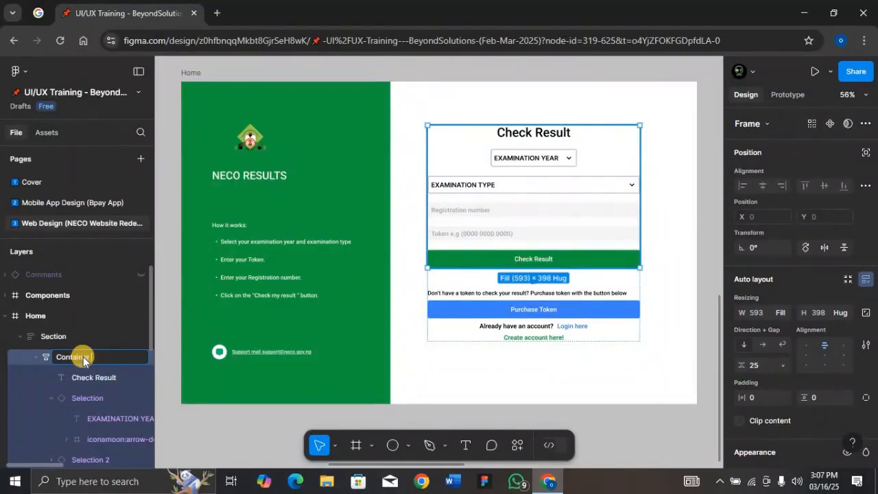
text(Container 01)
key(Return)
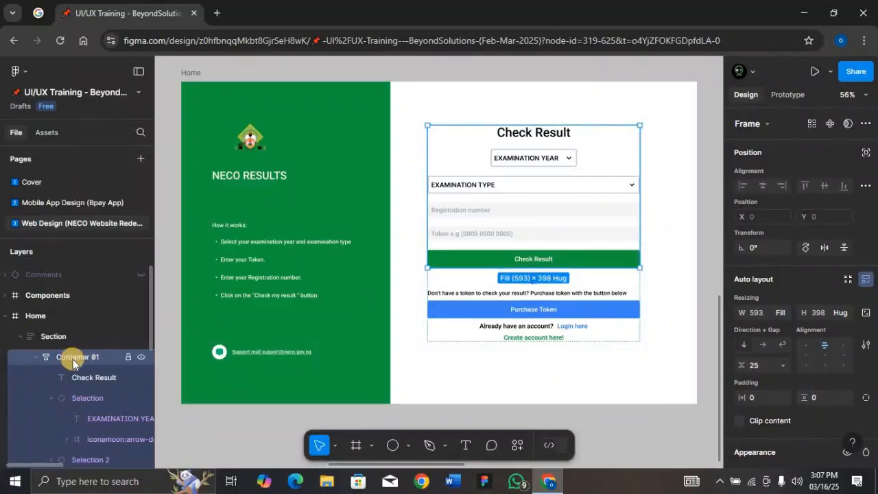
click(37, 357)
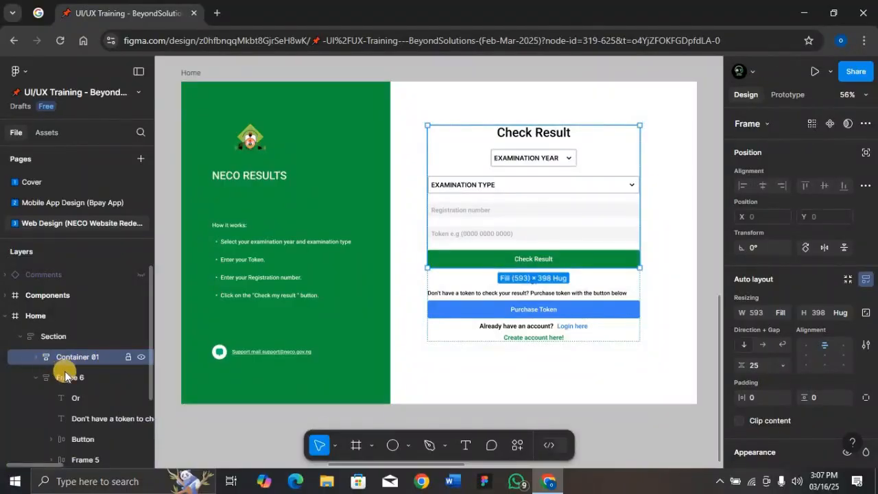
- Rename the Purchase Token frame inside Section as Container 02 and collapse its layers
click(87, 379)
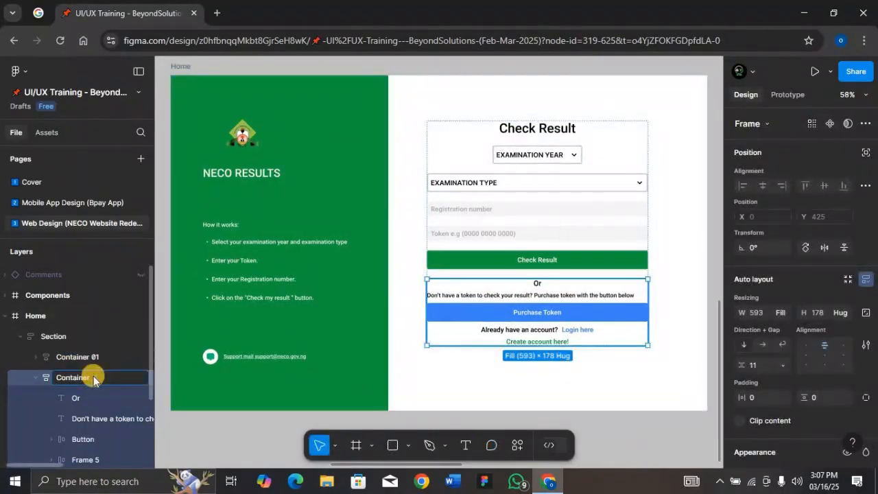
key(Return)
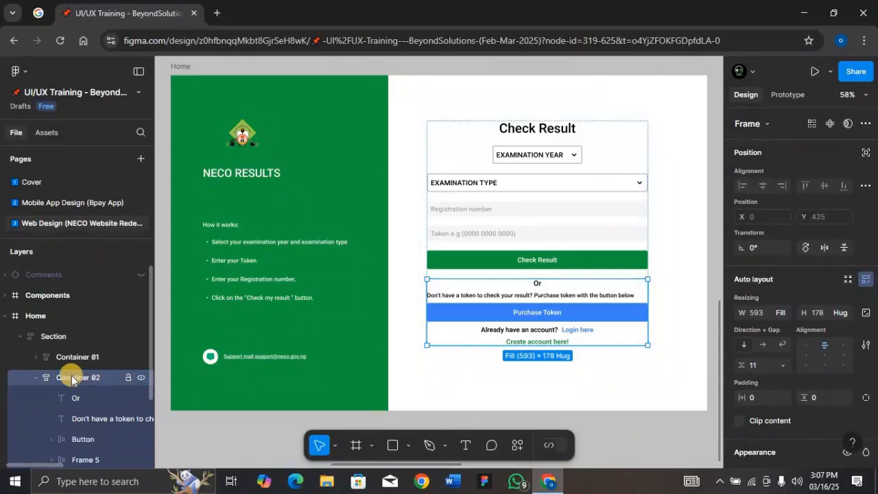
click(36, 378)
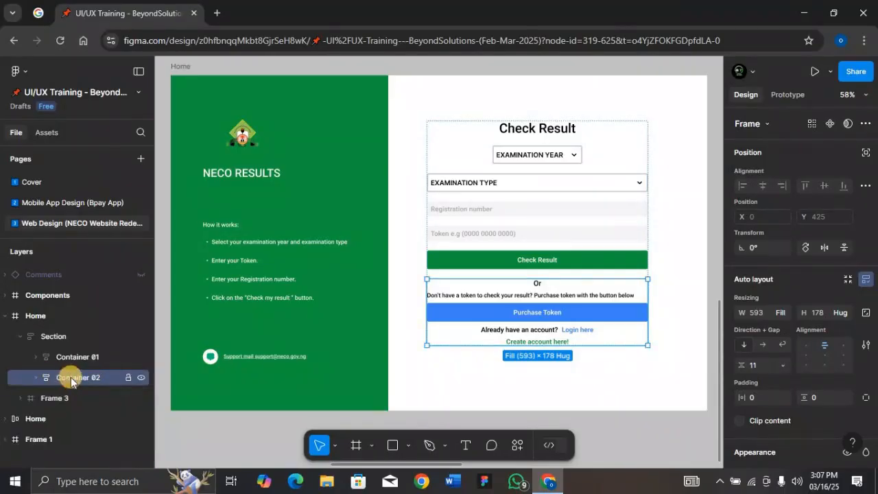
- Rename the frame of the green NECO RESULTS panel as Details
click(69, 336)
click(80, 358)
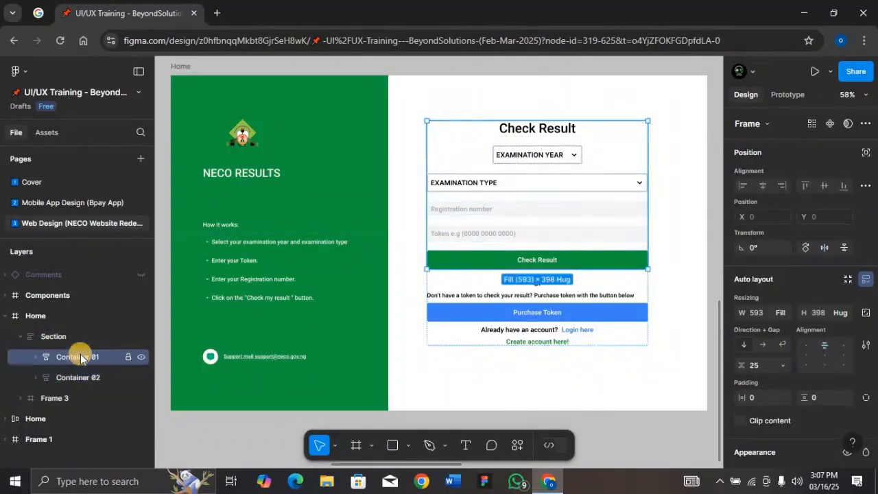
click(81, 377)
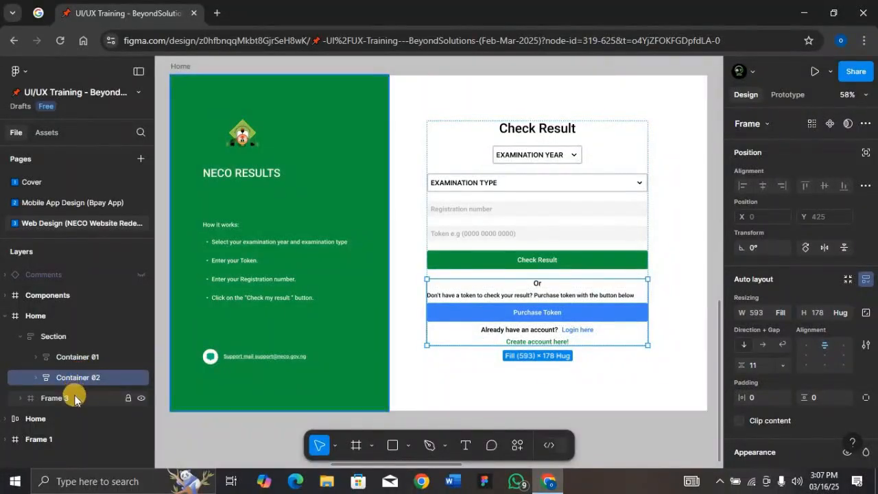
click(69, 397)
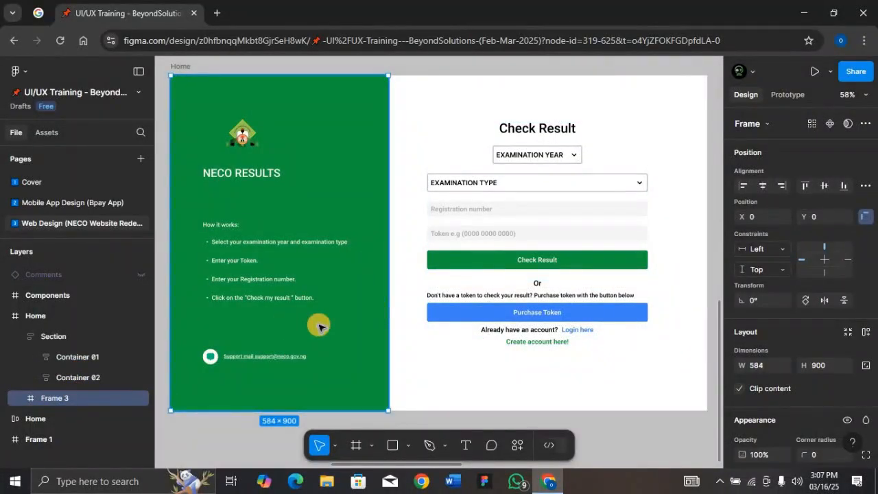
double_click(80, 399)
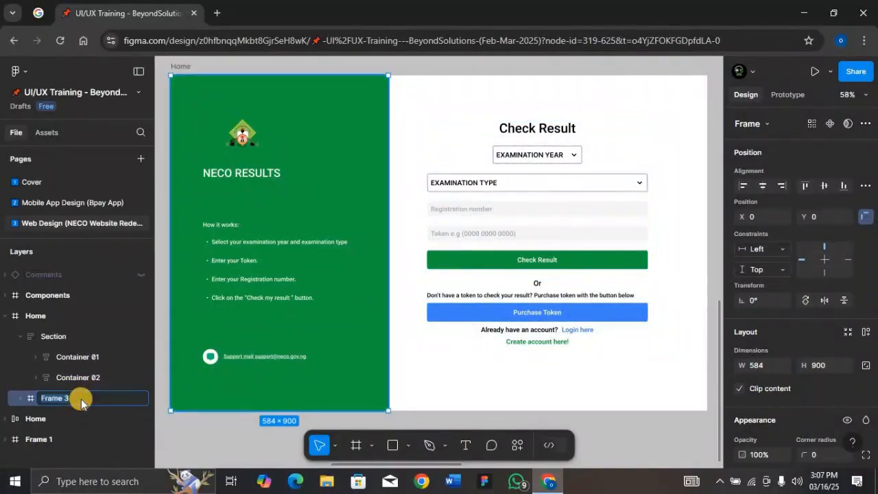
text(Details)
key(Return)
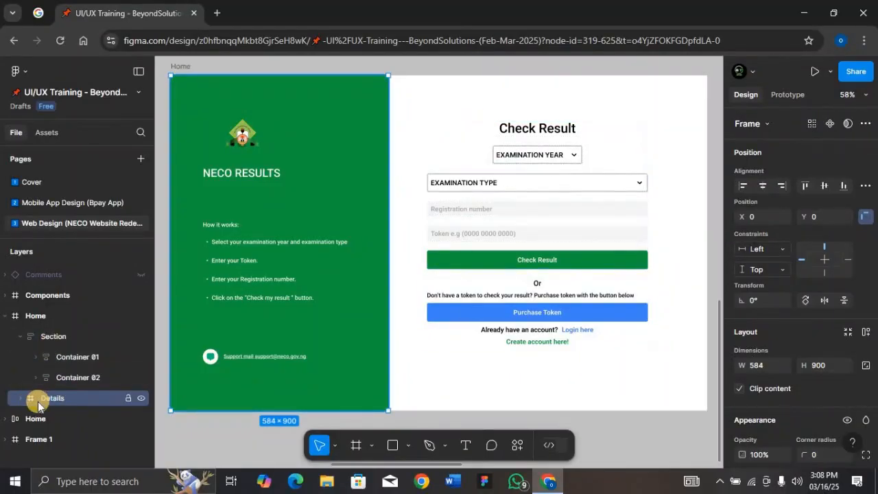
- Rename the top-level frame of the Check Result page as Home/Desktop
click(69, 403)
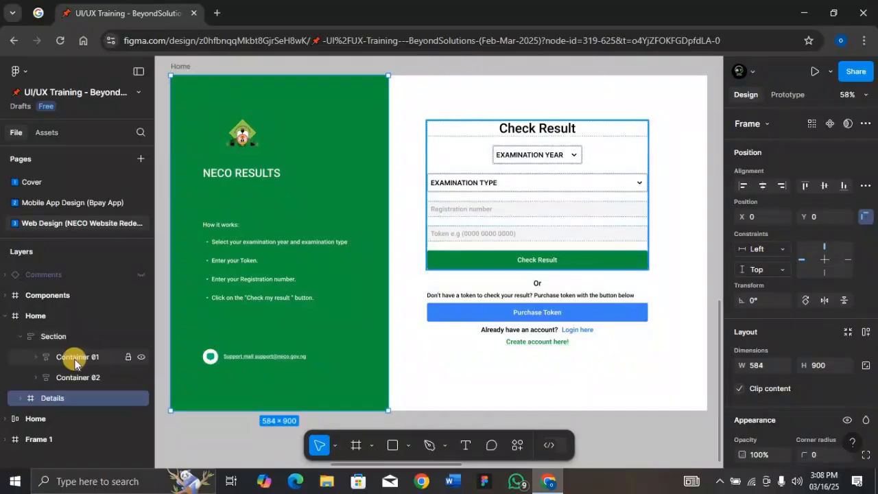
click(54, 317)
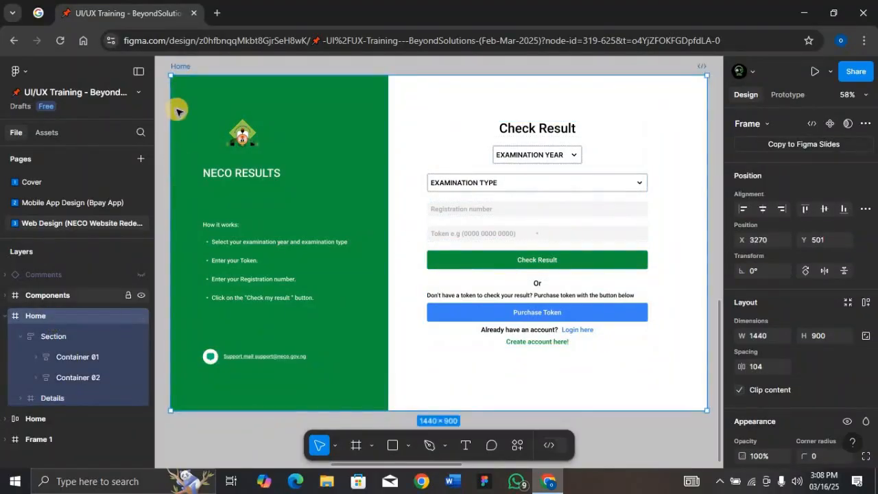
double_click(182, 65)
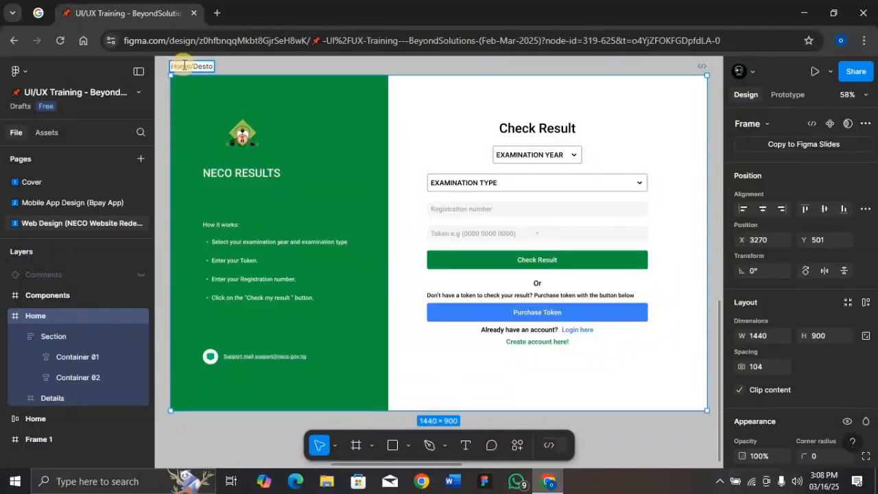
text(Desktop)
key(Return)
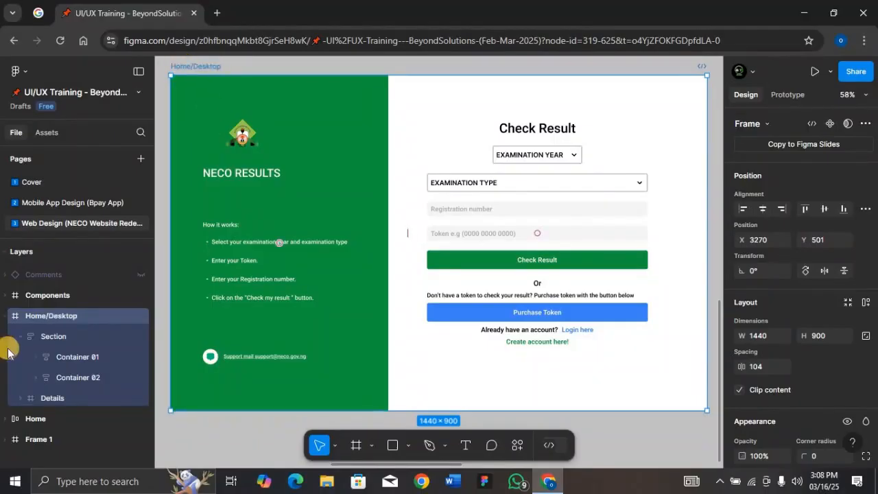
- Inspect the Details frame, its NECO content frame, the form Section and the EXAMINATION TYPE dropdown's design properties
click(69, 397)
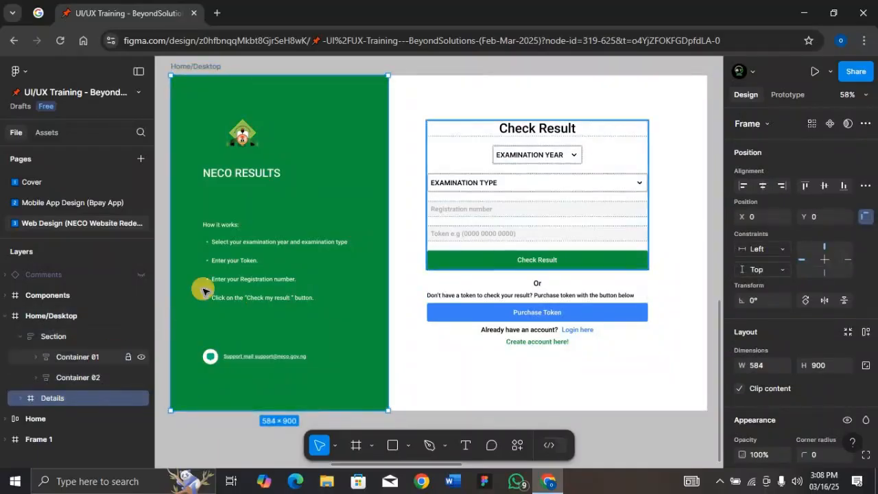
click(251, 261)
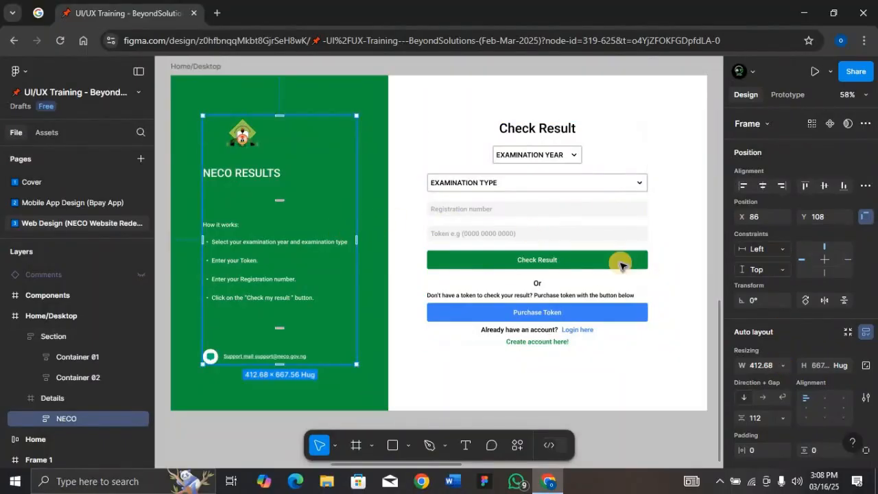
click(555, 202)
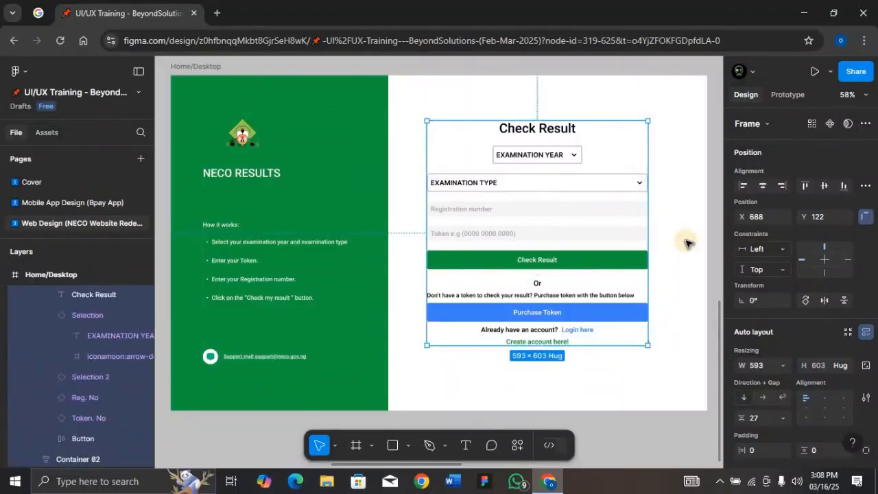
click(585, 179)
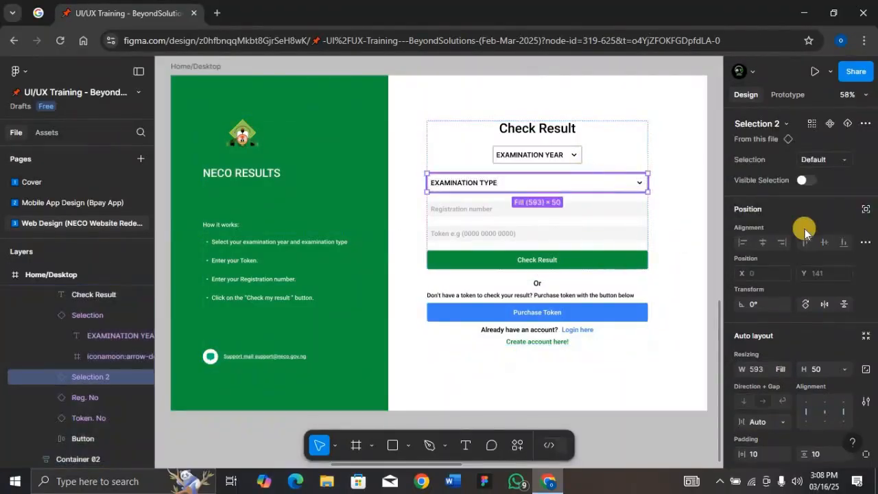
scroll(822, 300, down, 5)
scroll(823, 300, down, 2)
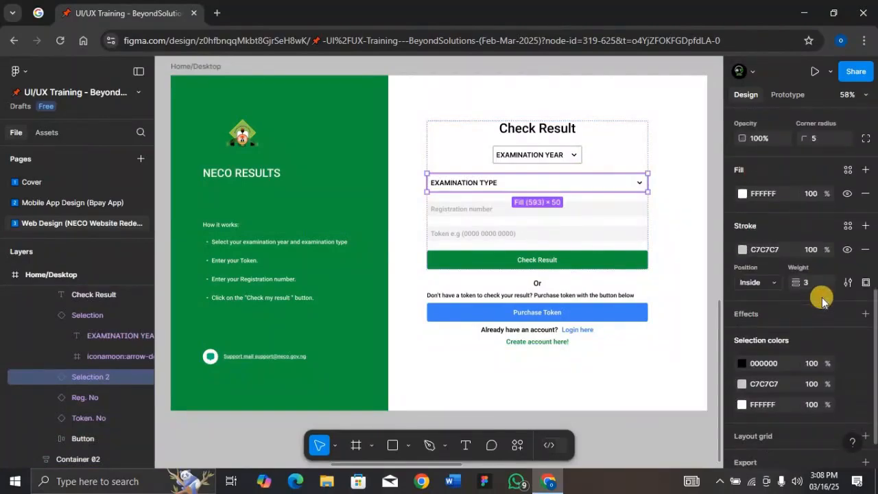
scroll(813, 290, up, 10)
- Examine the layers of the green panel and the constraint options of its NECO content frame
click(248, 174)
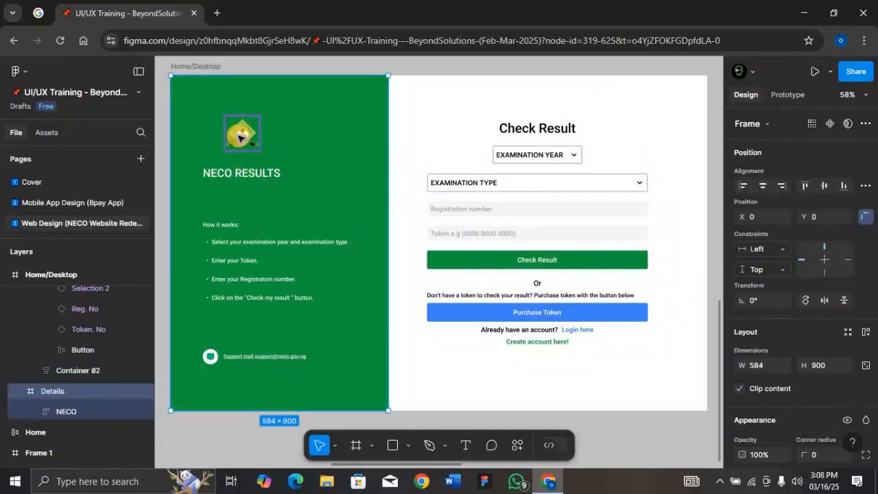
click(254, 242)
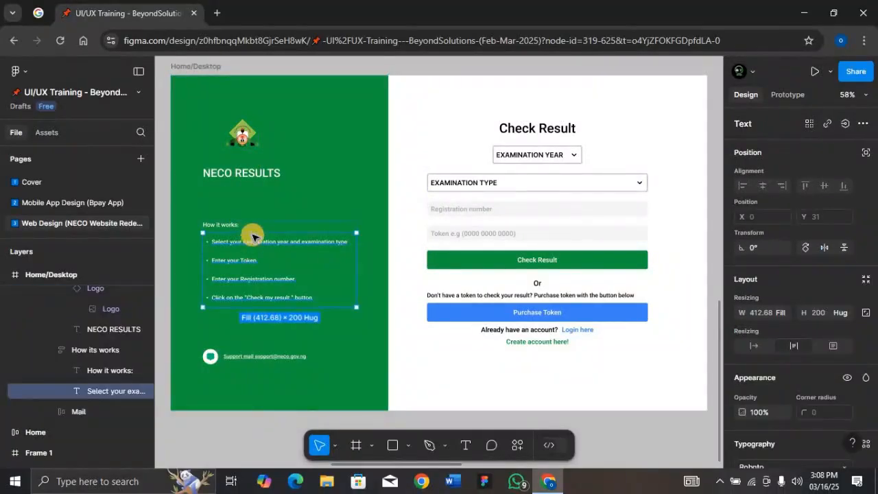
click(248, 193)
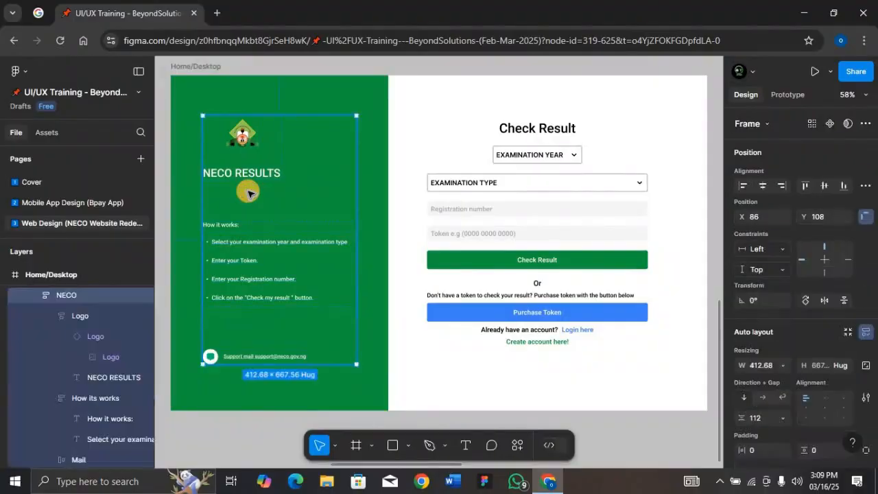
click(784, 268)
click(781, 250)
click(780, 249)
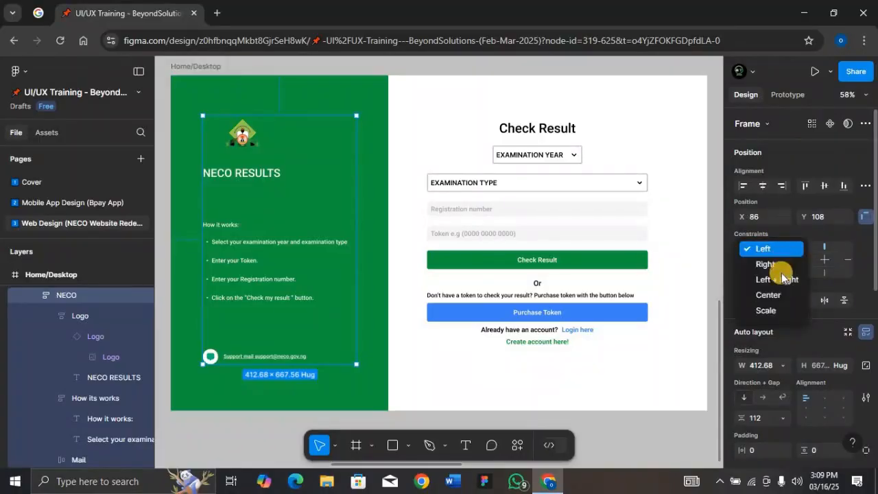
- Apply horizontal auto layout to the Home/Desktop frame
click(183, 68)
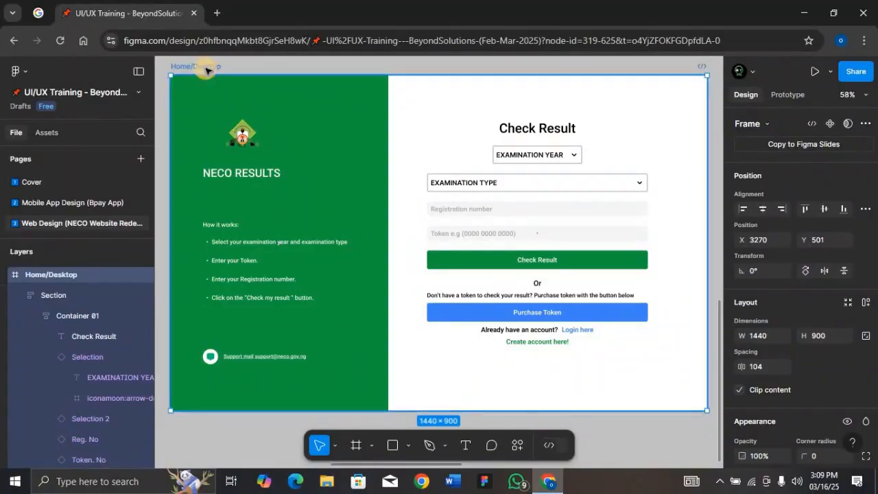
key(shift+a)
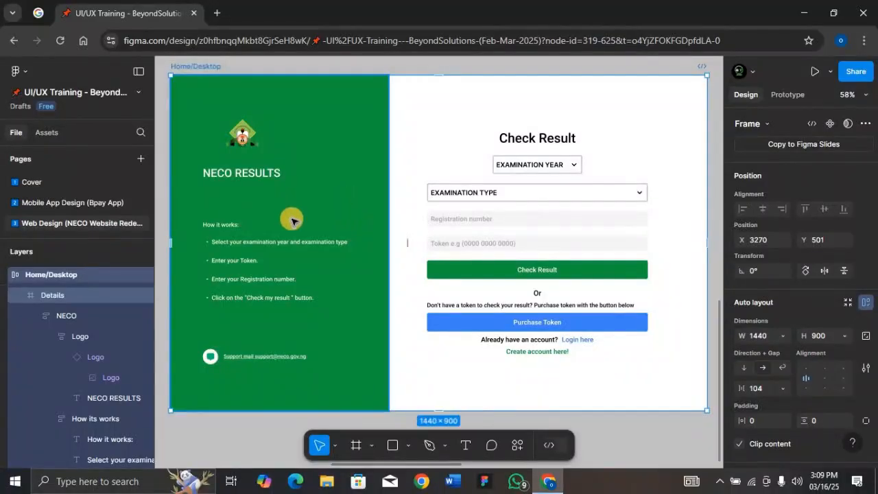
- Set the width of the green Details frame to fill its container
click(95, 316)
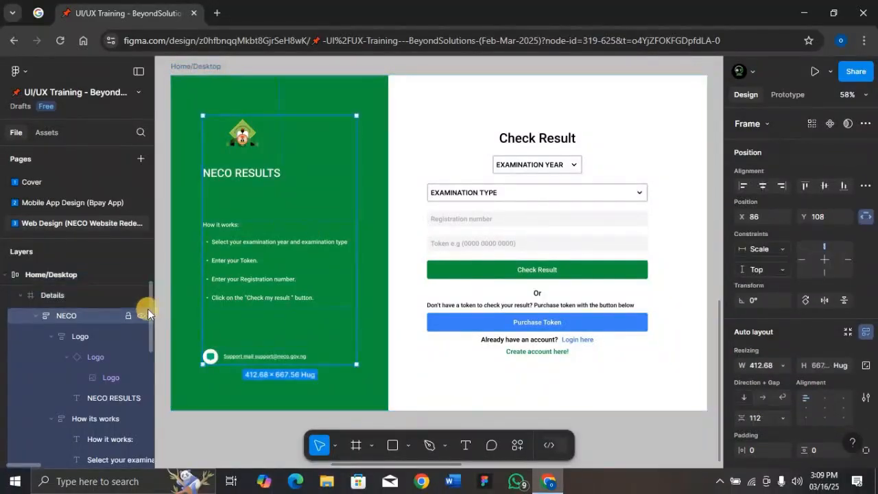
click(287, 266)
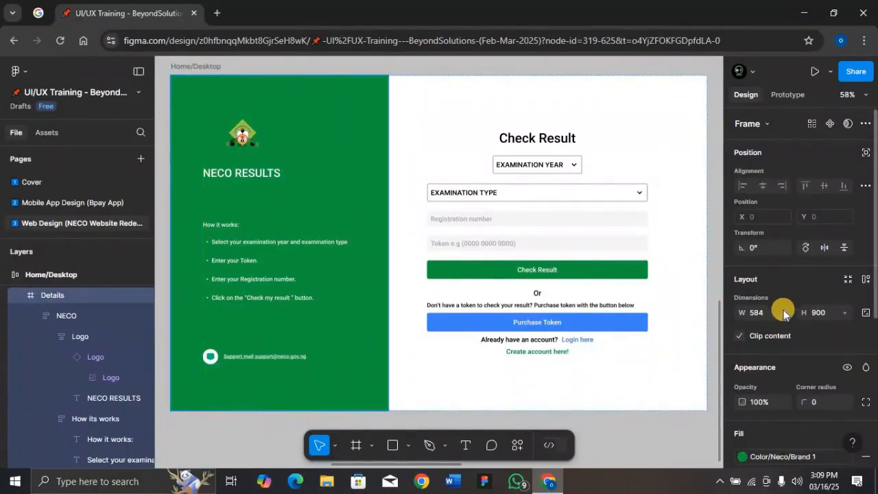
scroll(804, 255, down, 1)
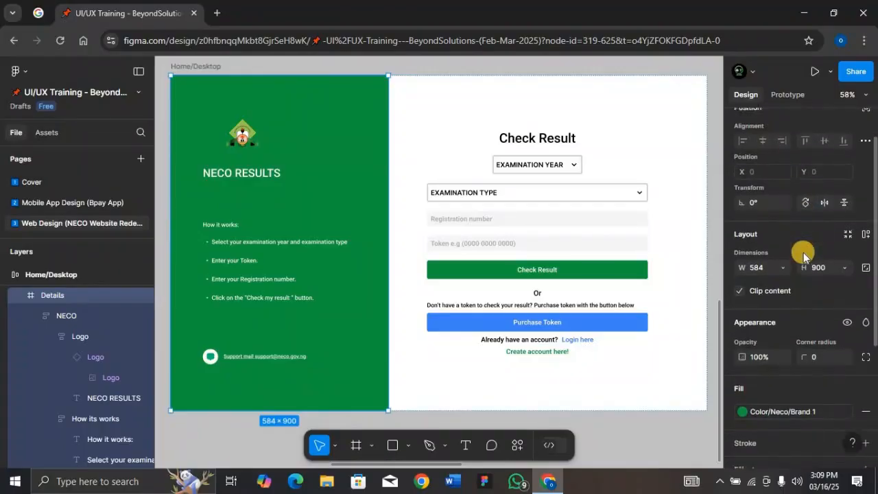
scroll(803, 252, up, 1)
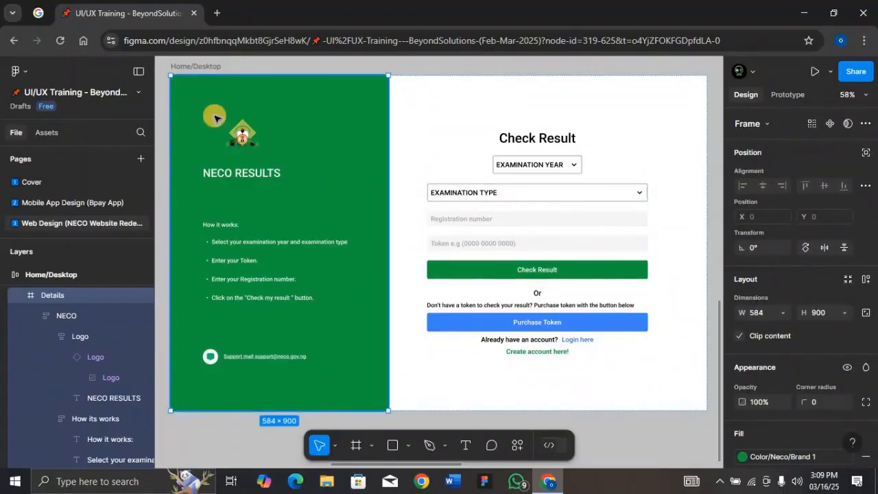
click(785, 314)
click(783, 324)
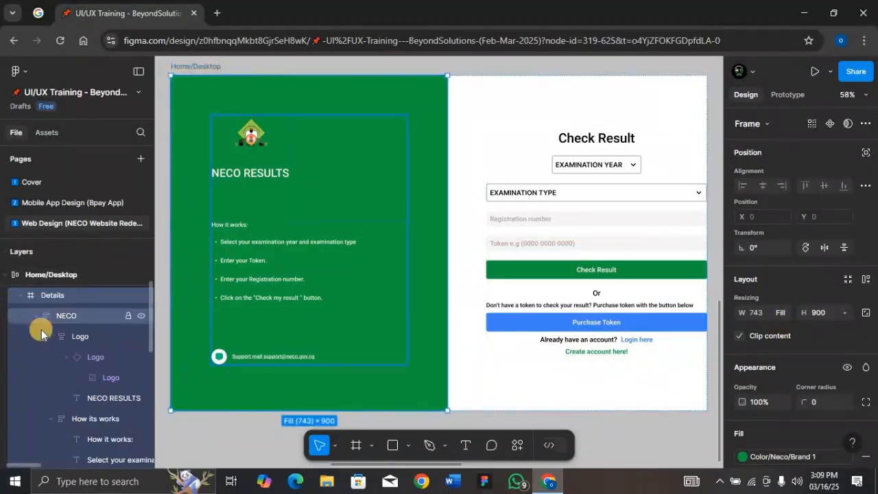
- Collapse the Details and Section layers and set the form Section's width to fill its container
click(20, 295)
scroll(40, 310, up, 1)
scroll(43, 325, down, 2)
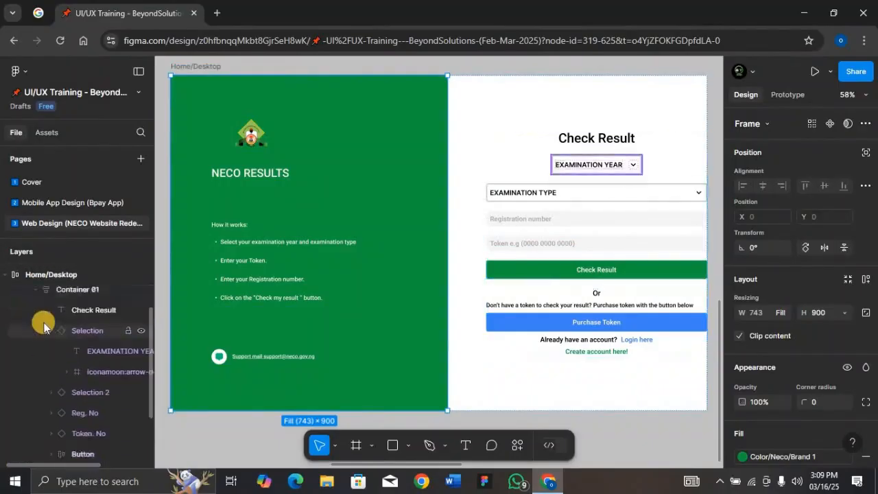
scroll(45, 342, up, 1)
scroll(46, 338, up, 1)
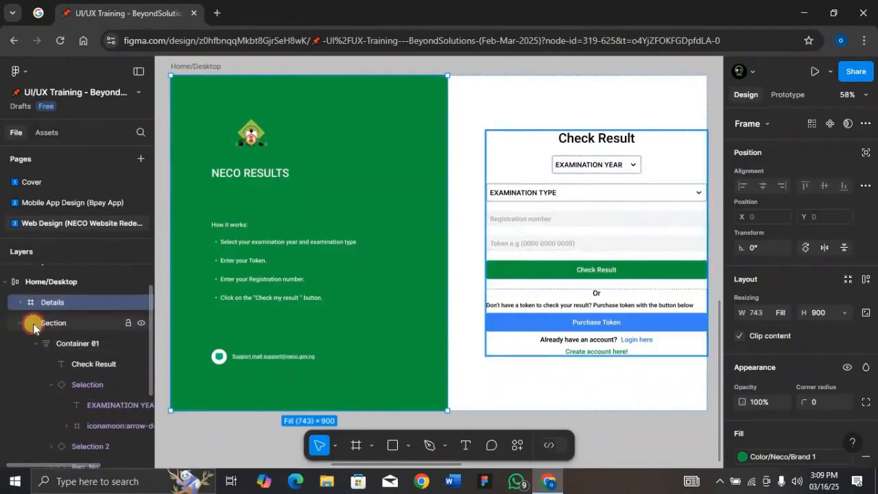
click(26, 324)
click(21, 323)
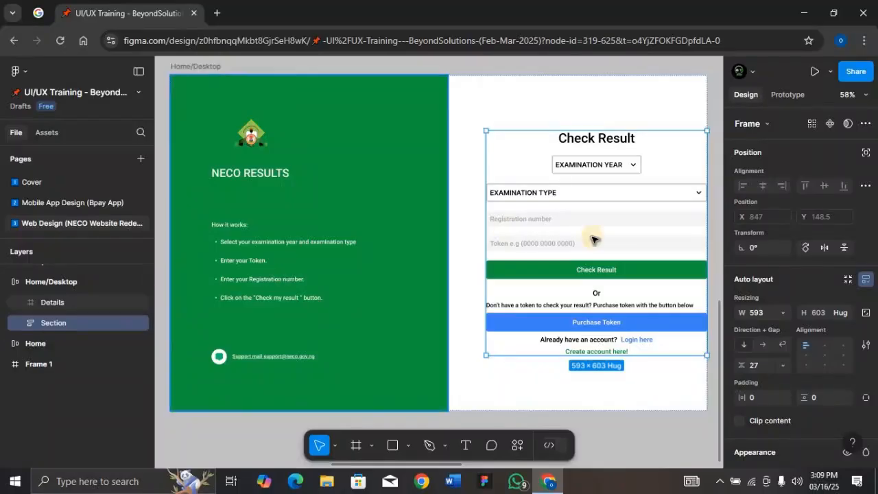
click(781, 313)
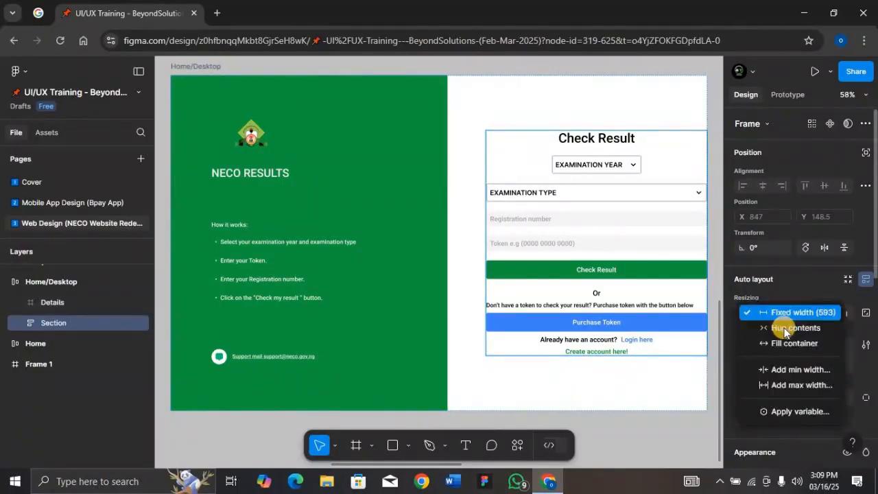
click(784, 343)
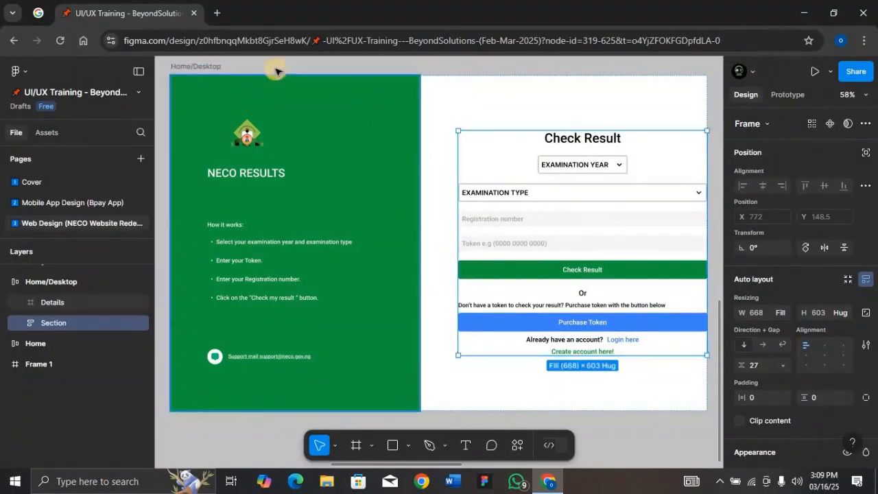
- Give the Home/Desktop frame a right padding of 136 and a gap of 136 between its two panels
click(204, 68)
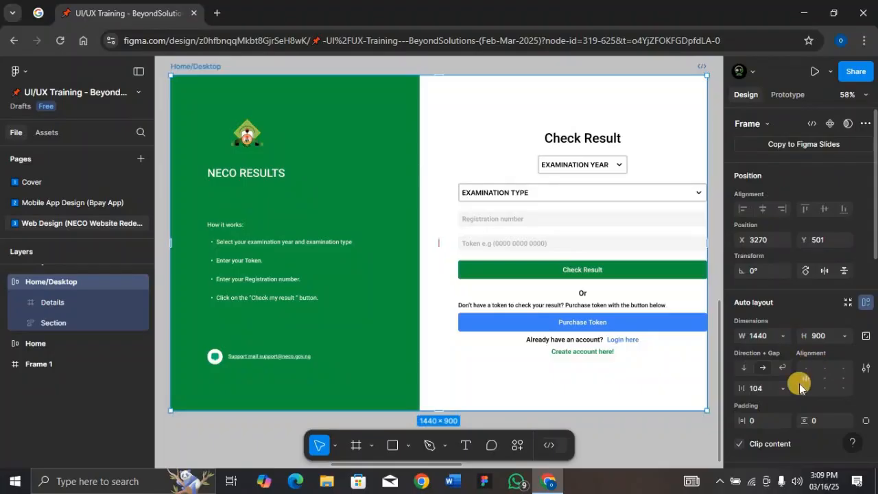
scroll(799, 387, down, 1)
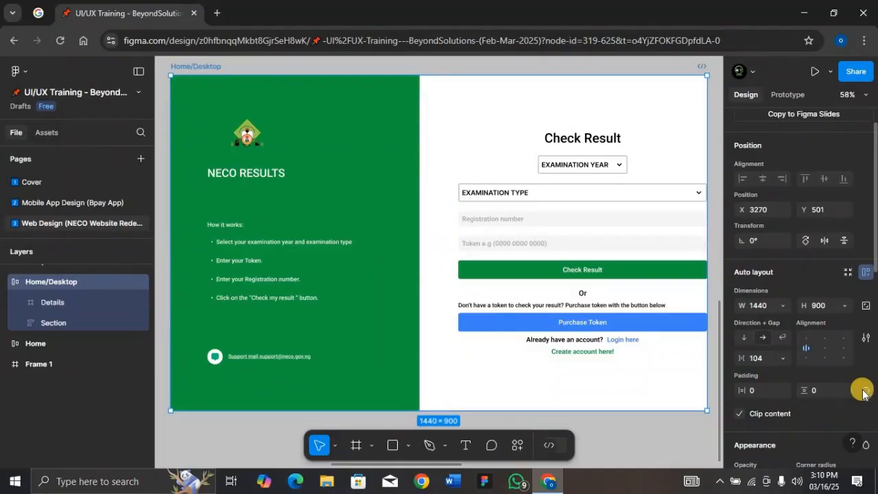
click(864, 391)
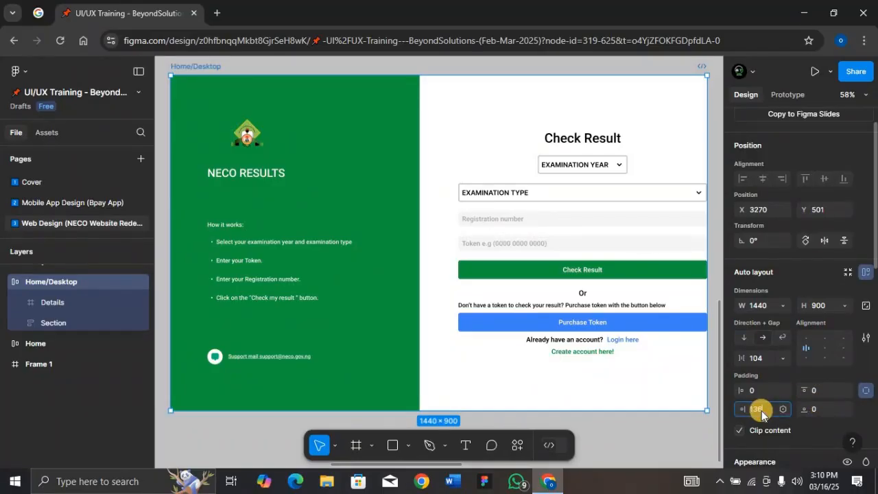
key(Return)
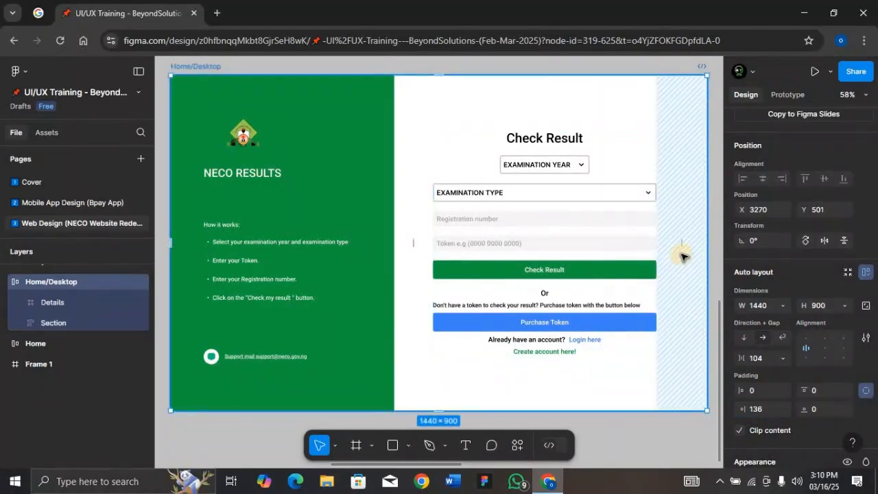
mouse_move(410, 247)
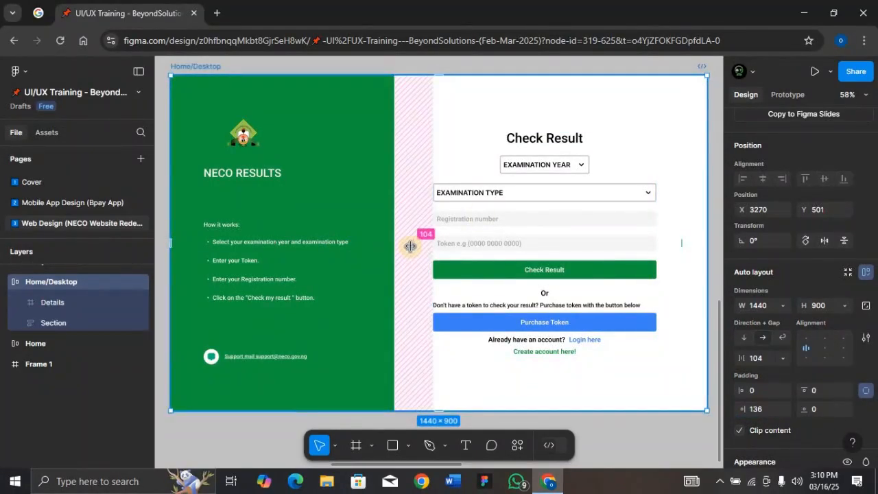
click(760, 357)
text(136)
key(Return)
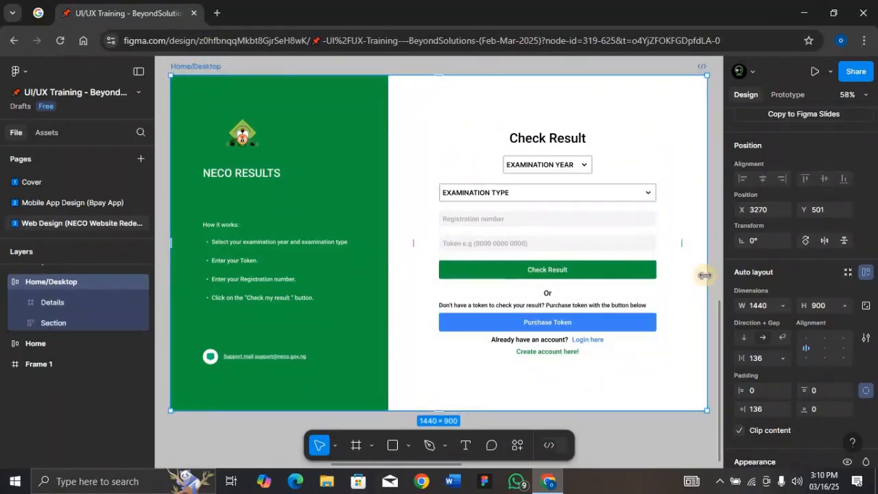
- Narrow the Home/Desktop frame to about 1304 wide and look up the preset desktop frame sizes
drag(694, 275, 660, 278)
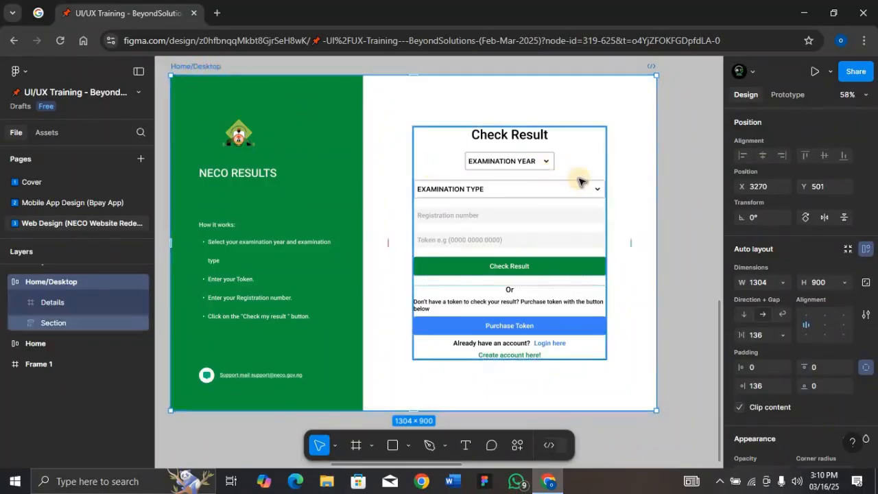
key(ctrl+minus)
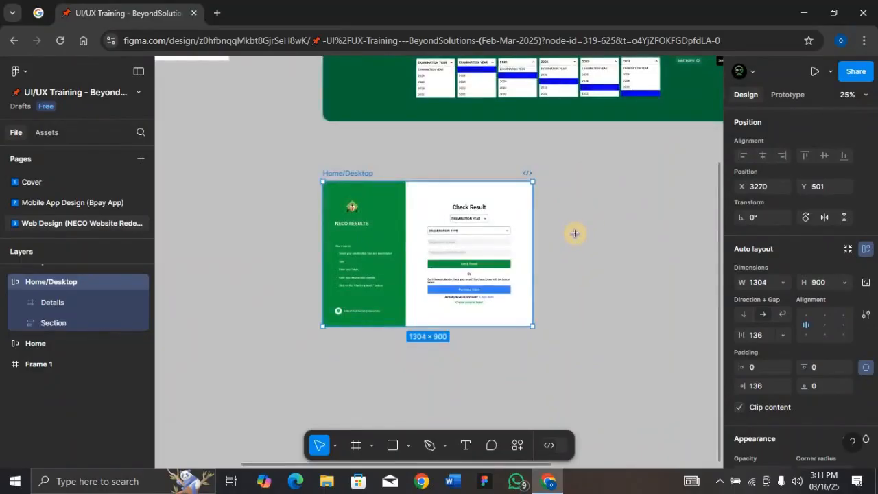
key(f)
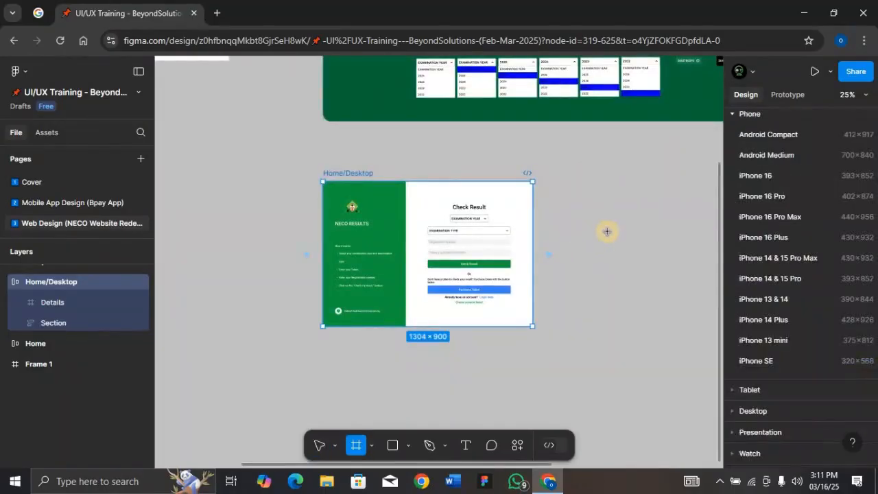
click(732, 117)
click(733, 157)
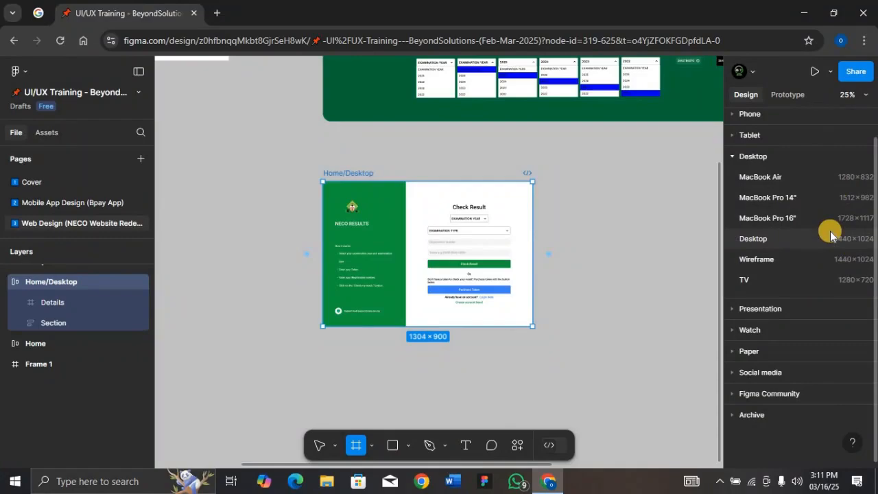
- Test how the Home/Desktop frame's layout responds at widths of 1440, 1280 and 1920
click(350, 174)
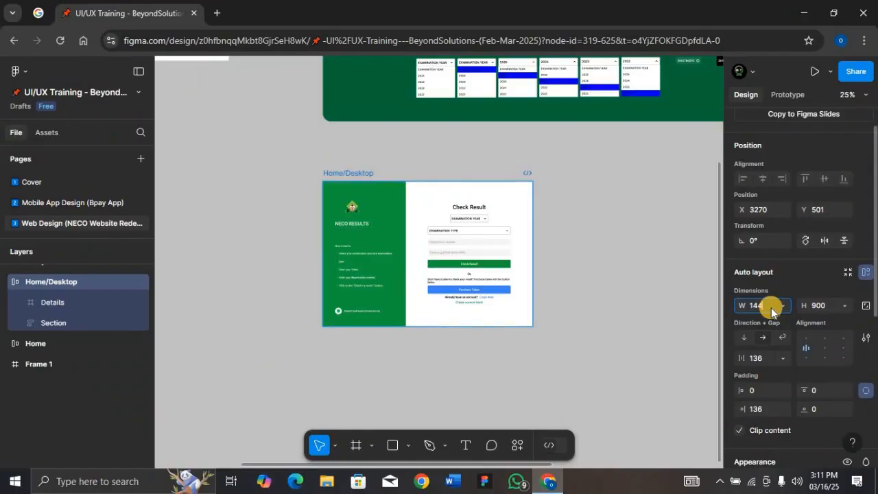
key(Return)
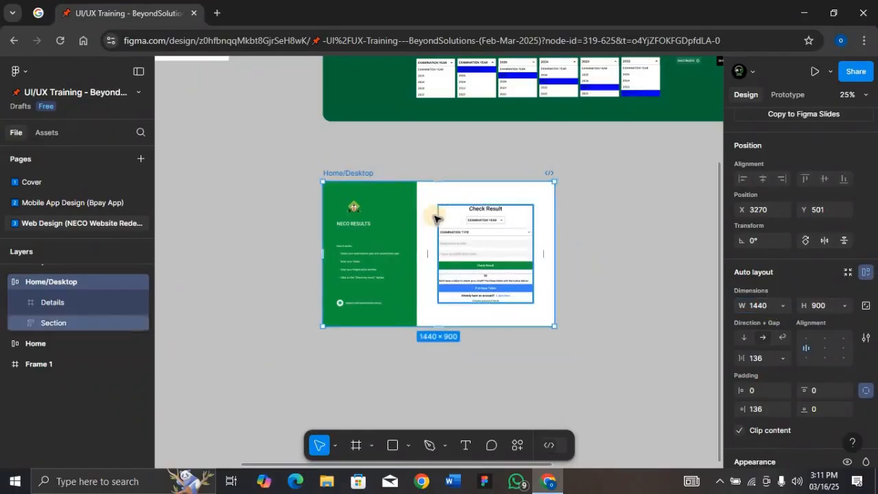
key(shift+2)
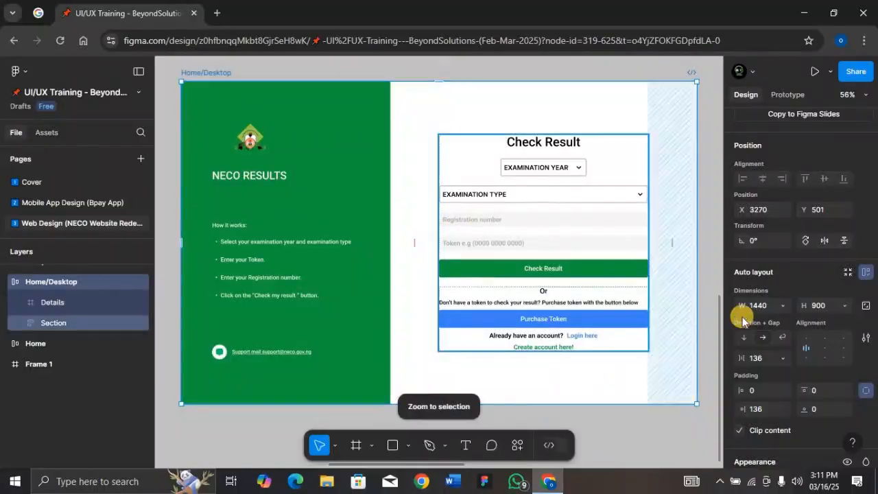
click(771, 310)
text(12)
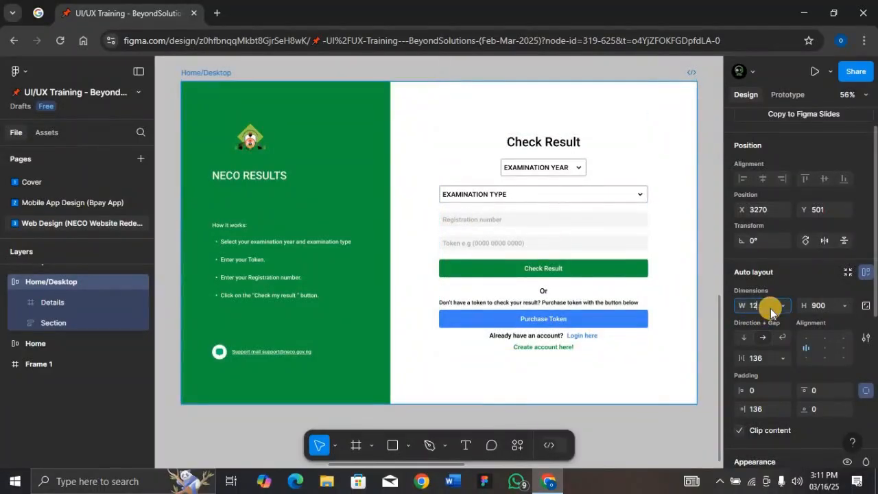
text(80)
key(Return)
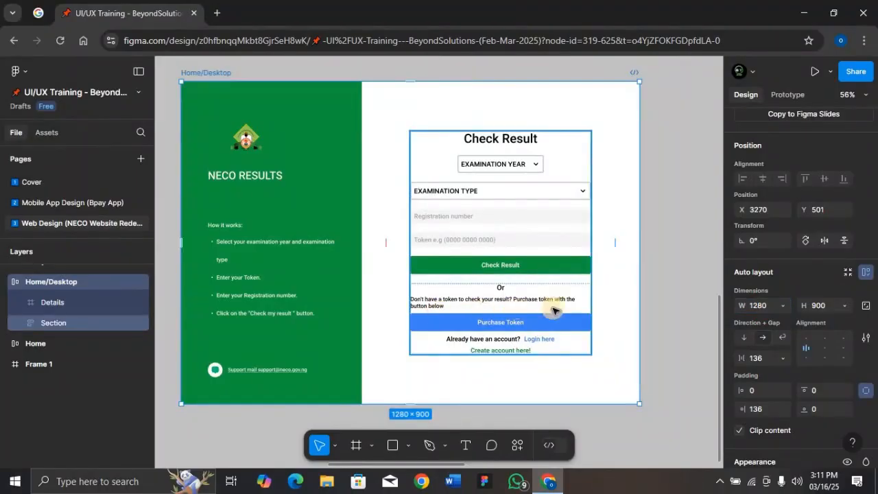
click(766, 305)
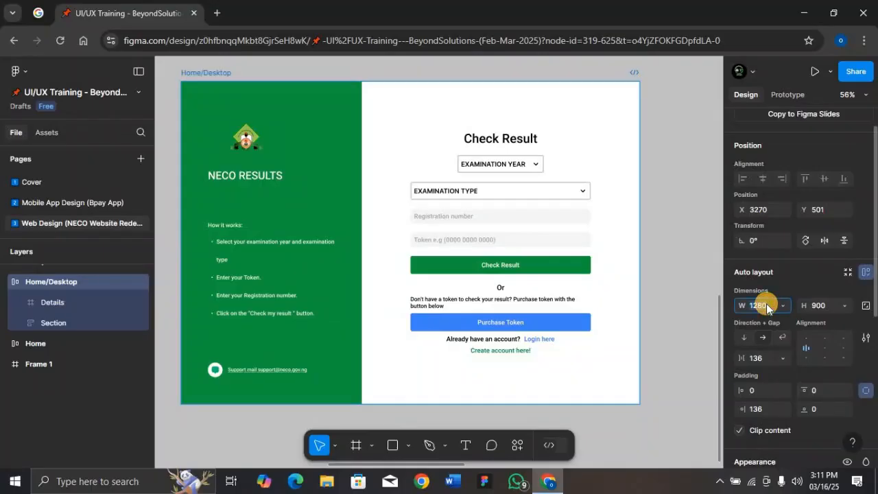
text(1920)
key(Return)
key(shift+2)
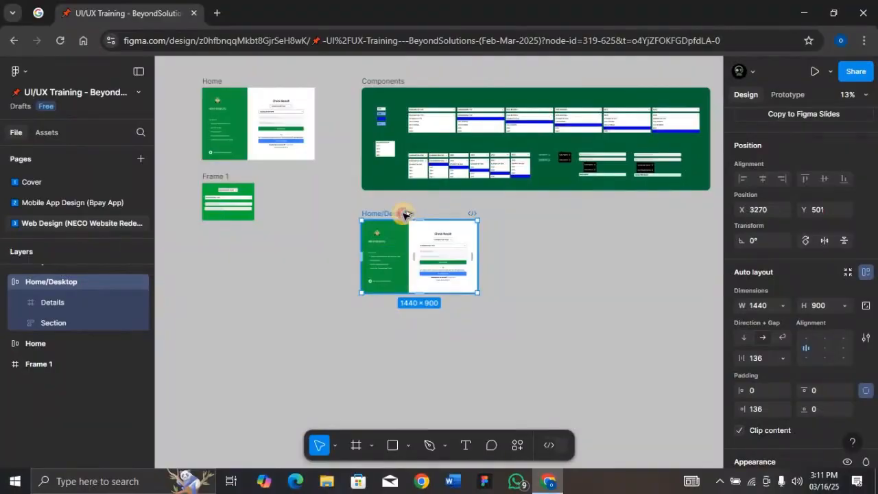
- Duplicate the Home/Desktop frame beside the original and rename the copy as Home/Tablet
drag(405, 215, 529, 212)
key(shift+2)
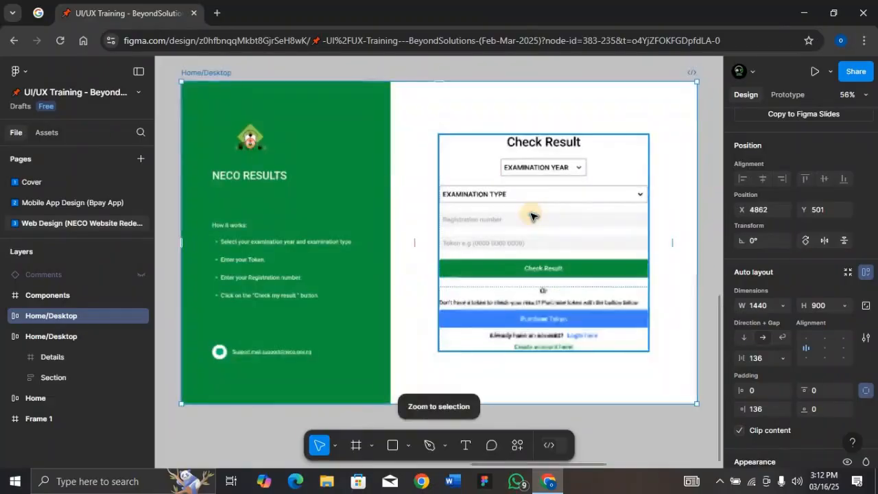
double_click(217, 71)
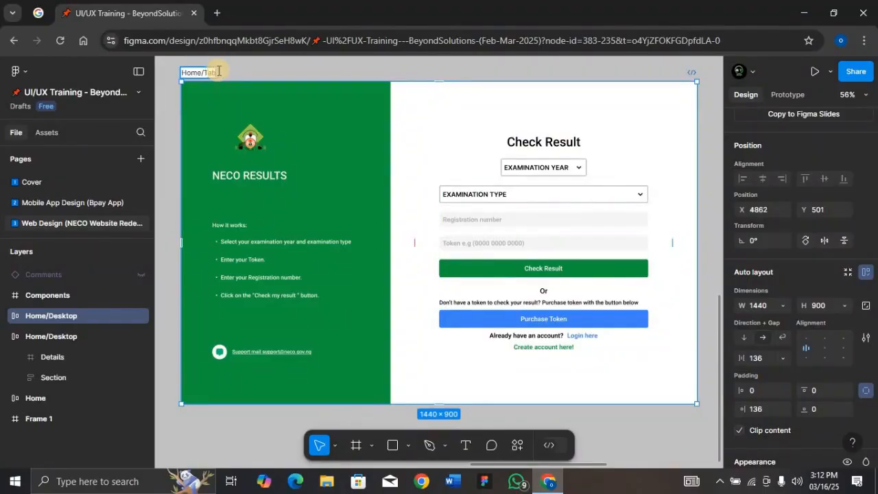
text(let)
key(Return)
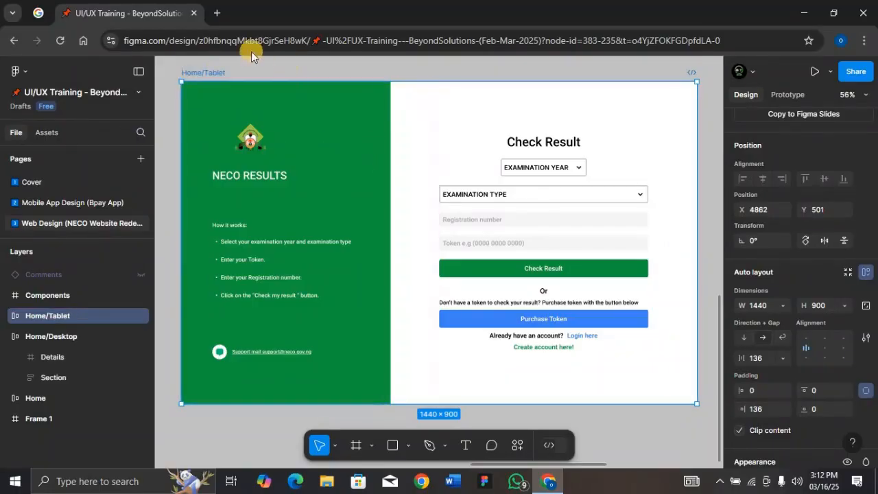
- Open the NECO results portal in a new browser tab and compare its layout at narrow and wide window widths
click(216, 14)
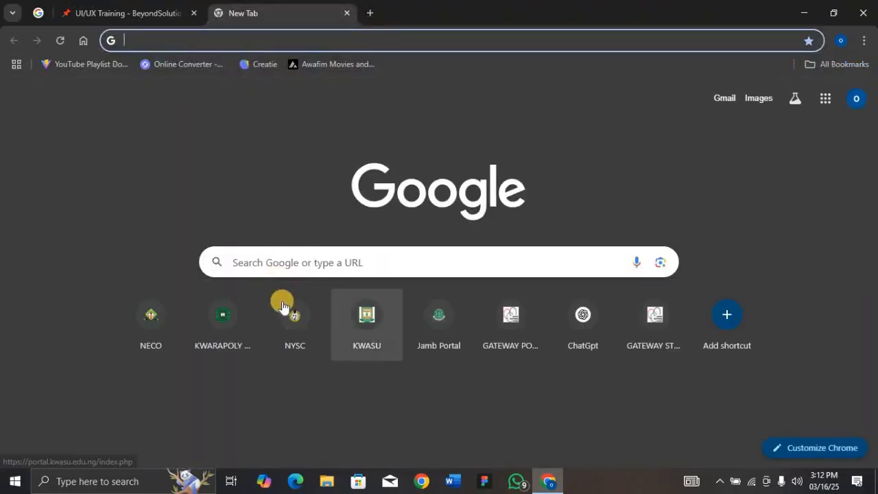
click(157, 316)
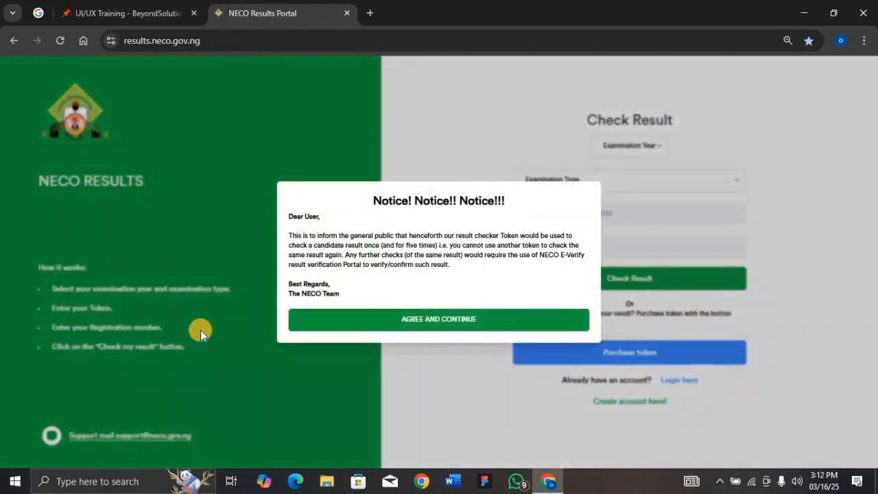
click(494, 322)
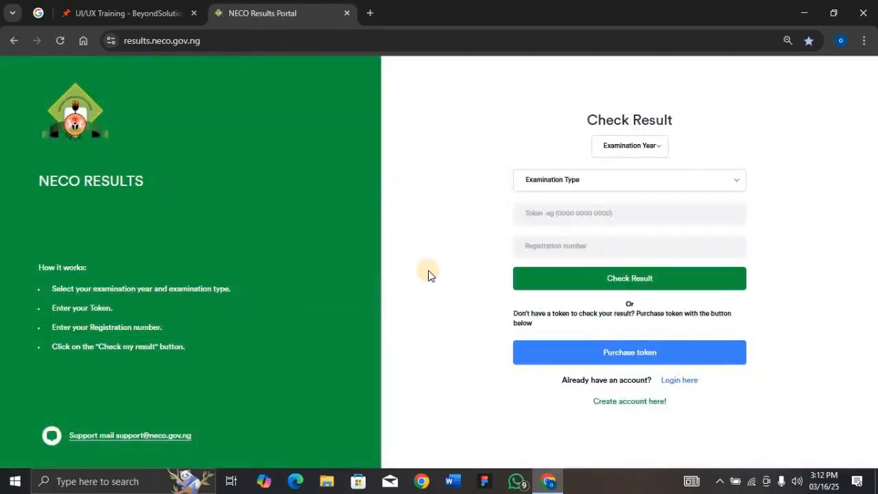
click(833, 12)
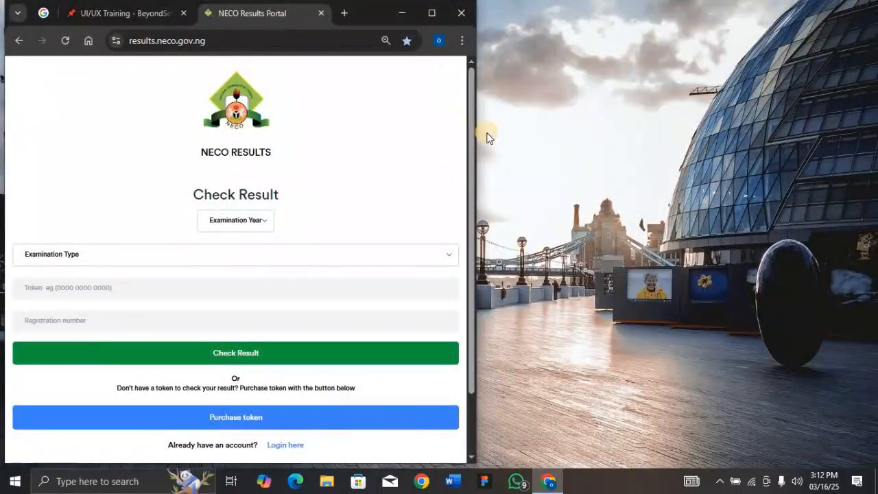
drag(473, 133, 869, 130)
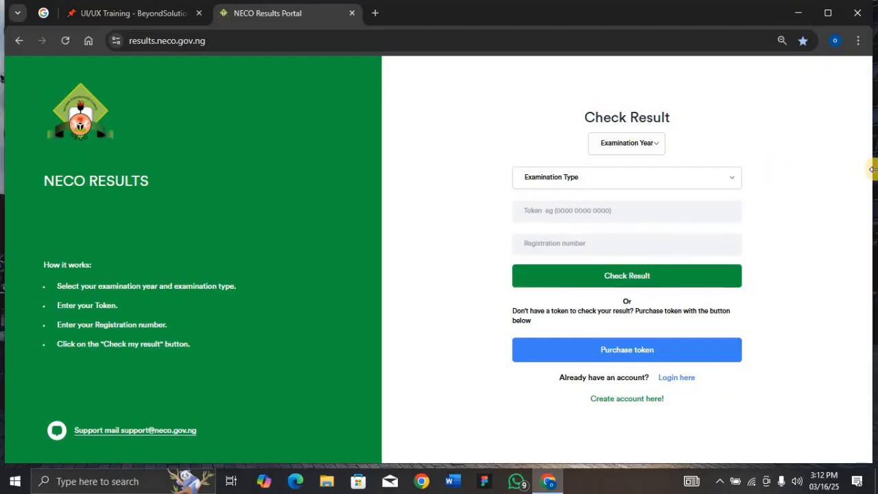
- Examine how the NECO portal's logo and form stack at tablet and phone window widths, and restore the full-size window
drag(872, 169, 475, 180)
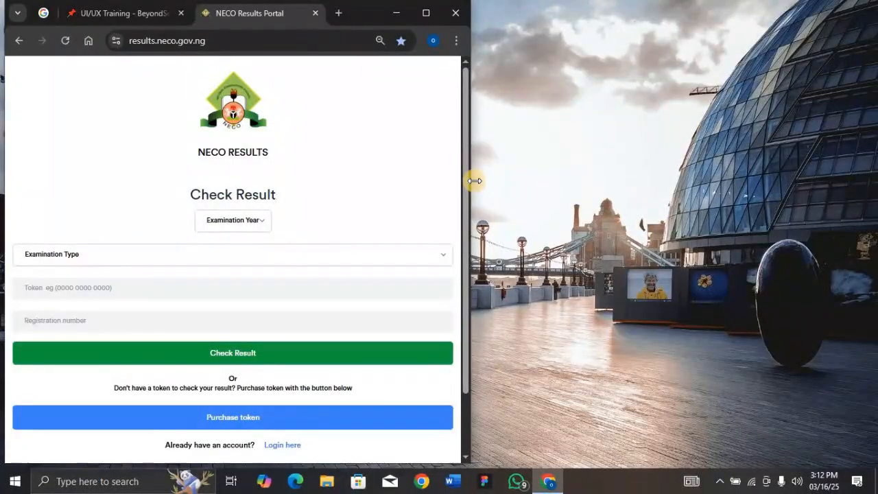
drag(475, 180, 3, 157)
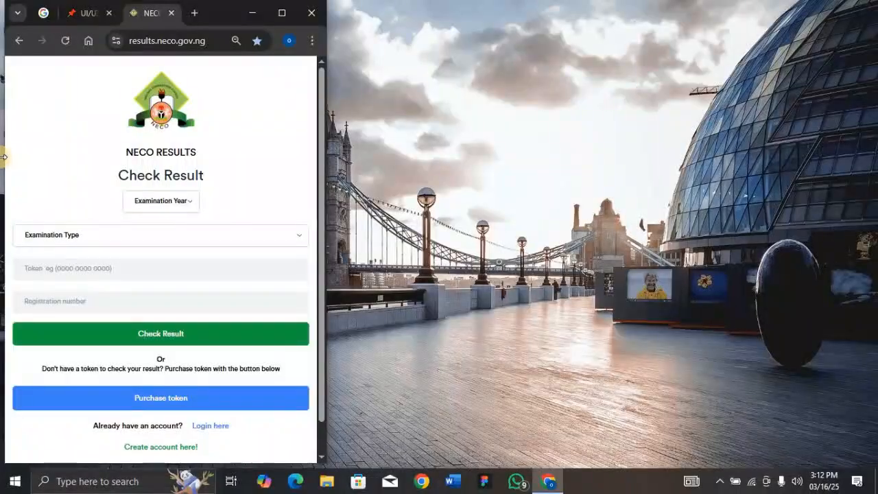
scroll(113, 192, down, 1)
scroll(114, 192, up, 1)
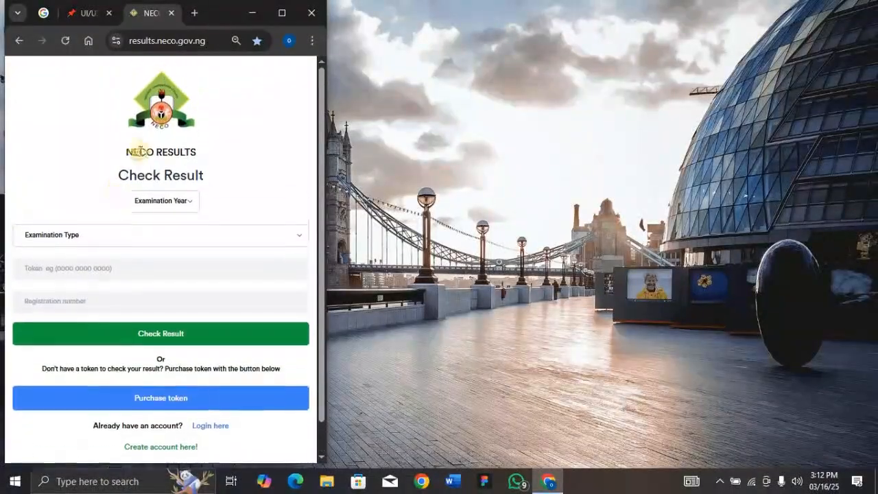
double_click(236, 9)
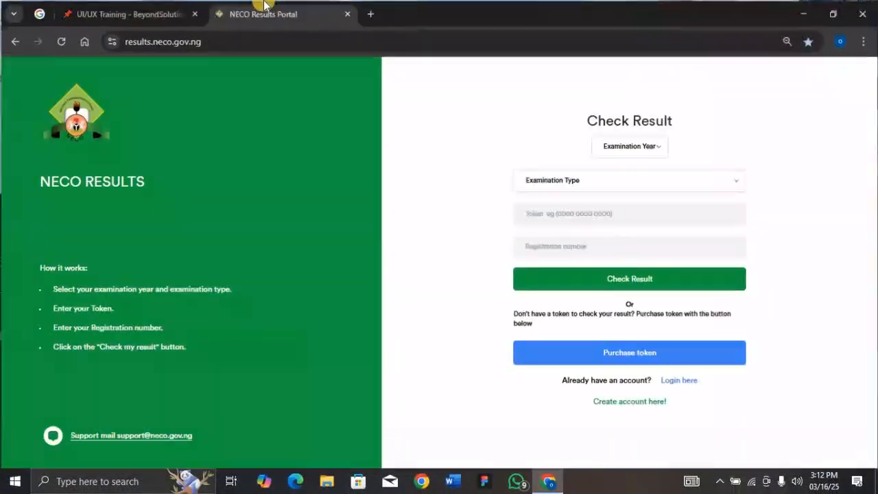
- Switch to the Figma design and copy the Logo group from the green Details panel into Home/Tablet's white area
click(175, 11)
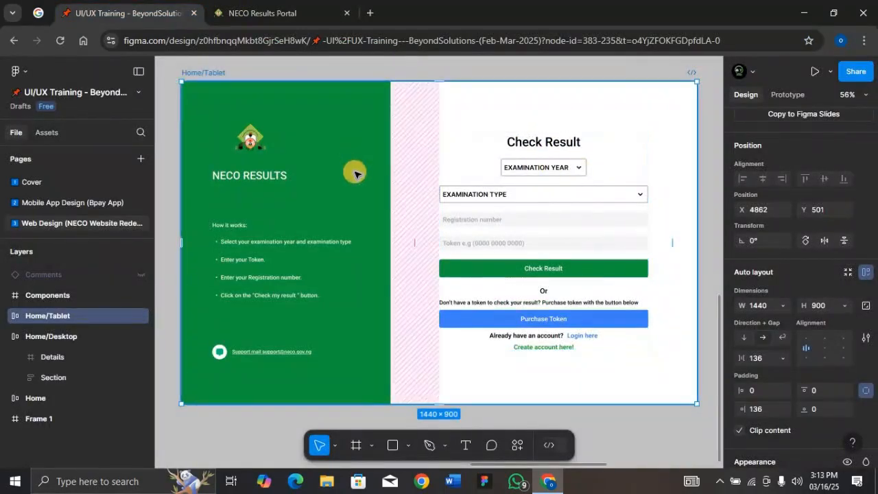
ctrl+click(251, 146)
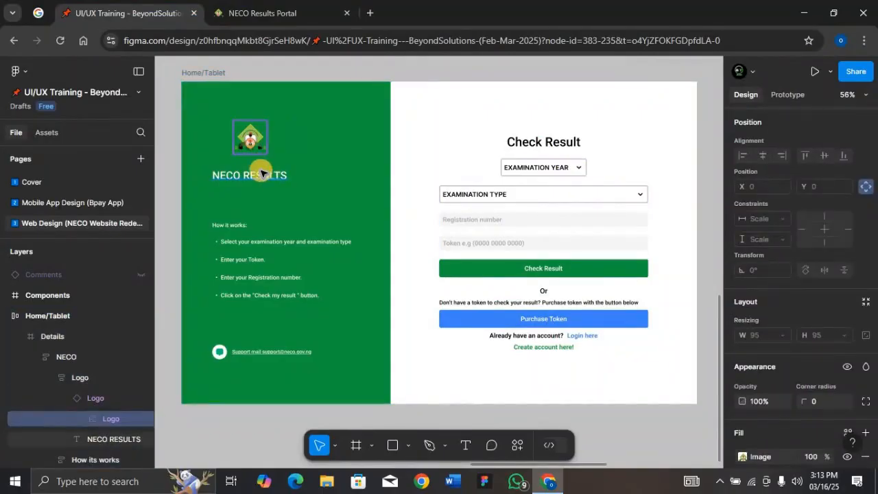
click(88, 378)
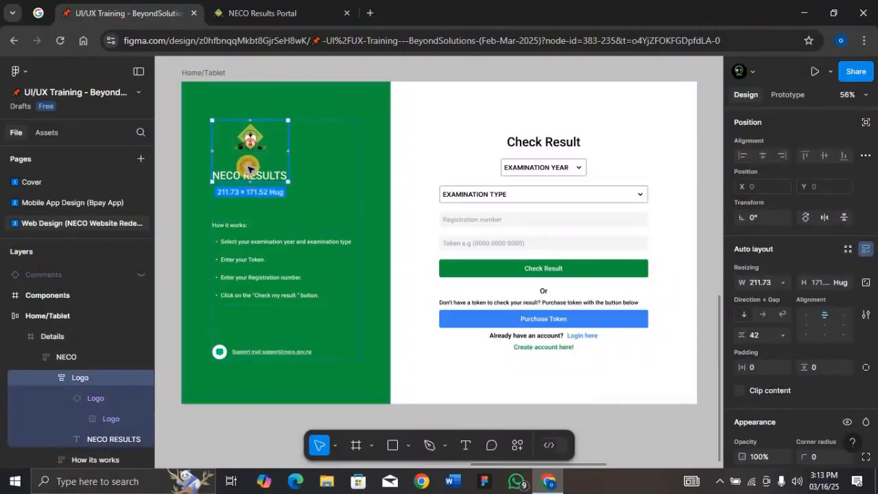
drag(251, 169, 550, 118)
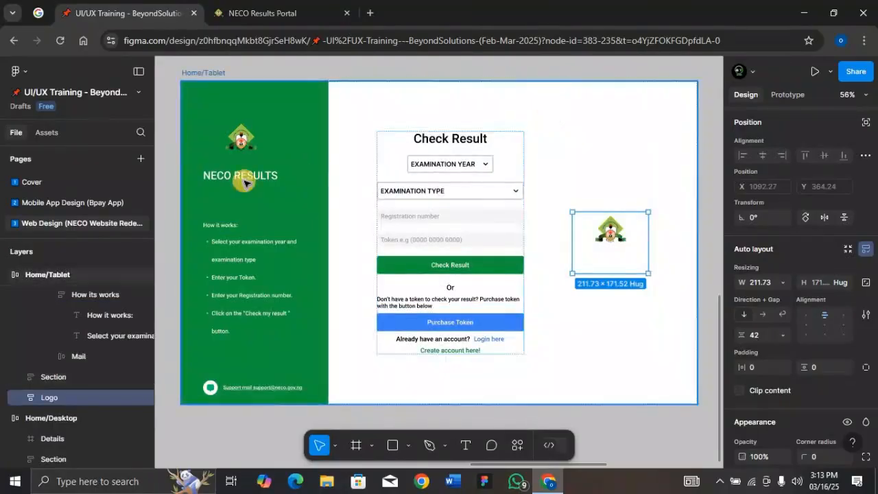
- Copy the Mail support group from the green Details panel into the white area of the Home/Tablet frame
click(229, 389)
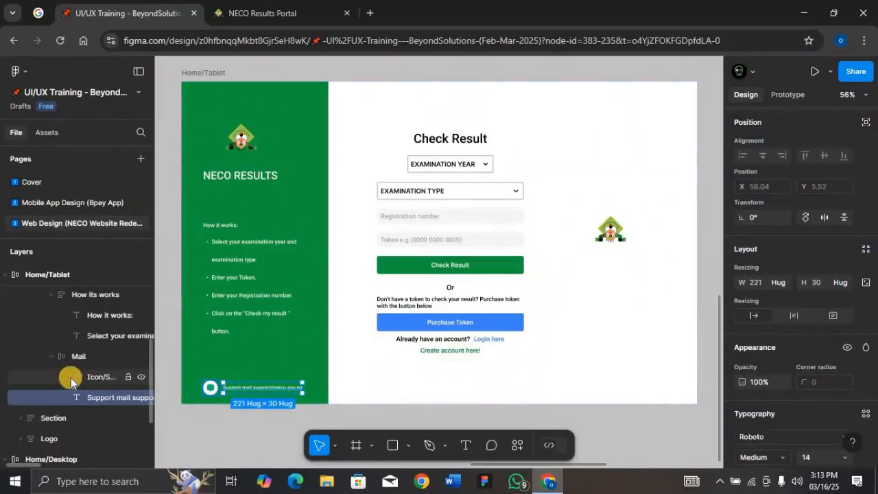
click(76, 356)
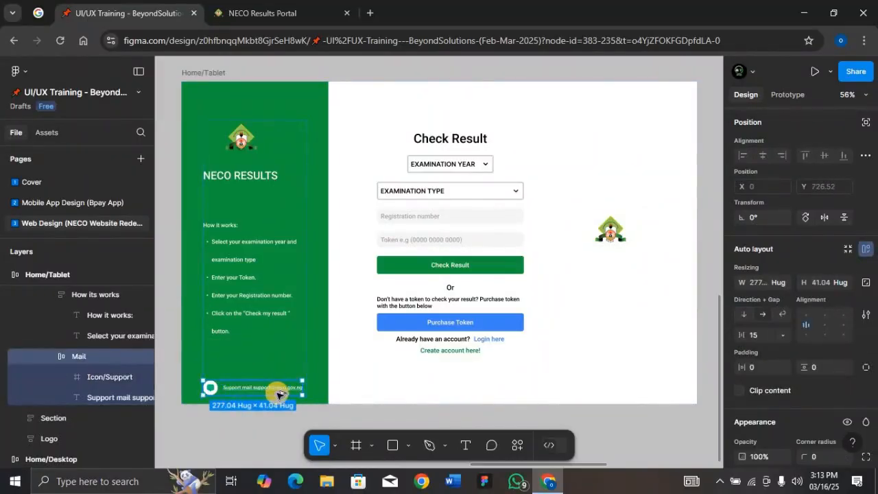
click(445, 381)
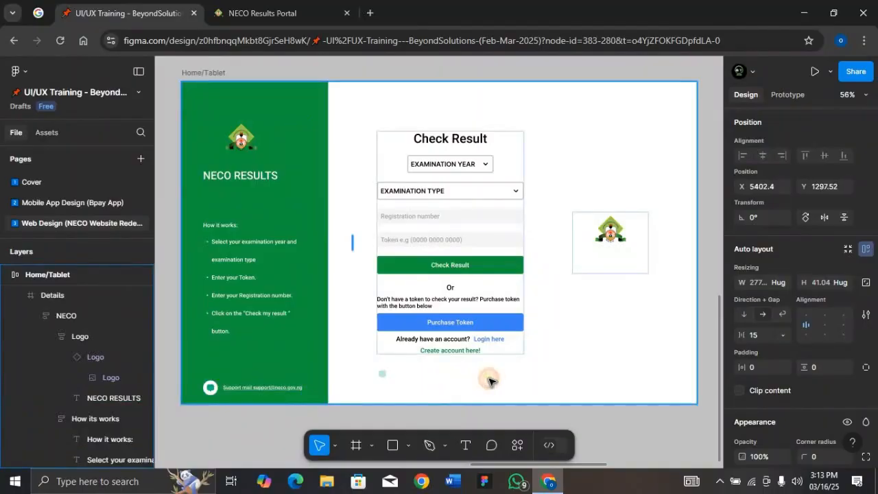
drag(489, 378, 510, 380)
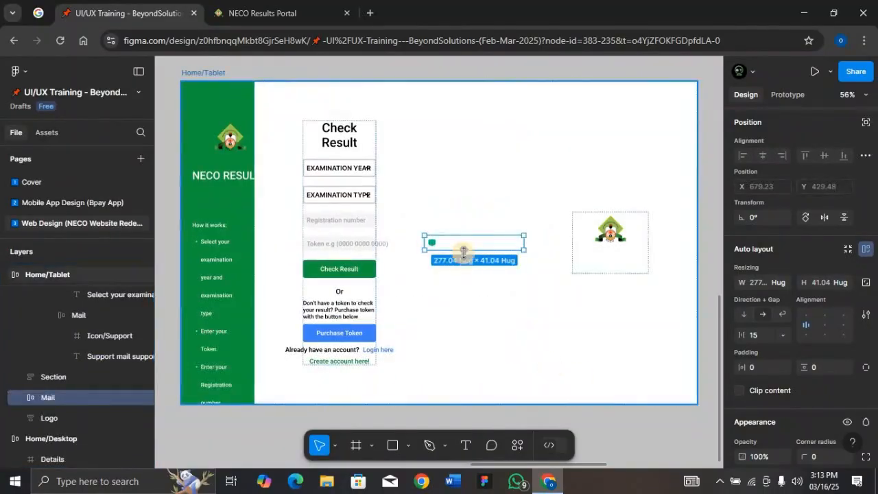
- Change the white colour in the copied Mail and Logo groups to 000000
scroll(782, 356, down, 4)
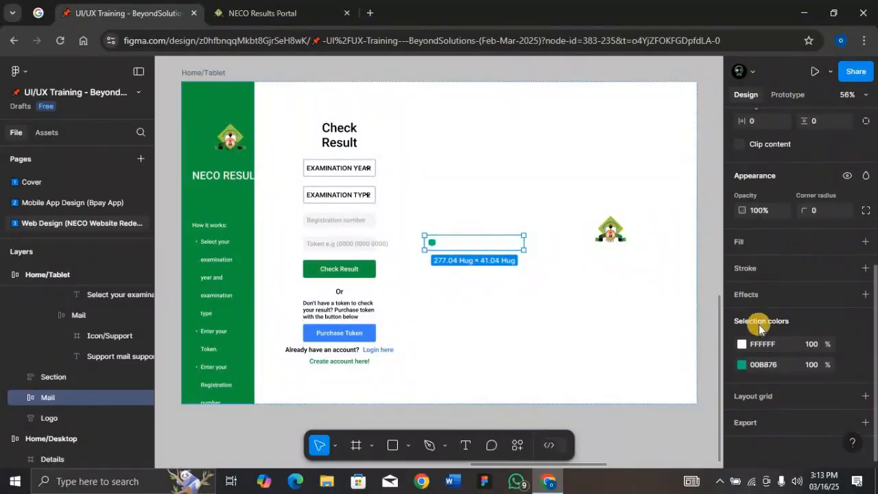
click(774, 340)
text(000000)
key(Return)
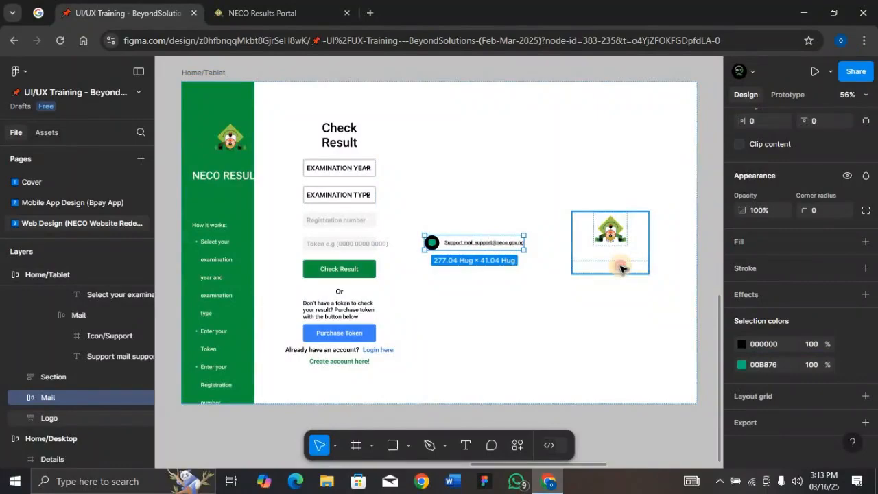
click(621, 268)
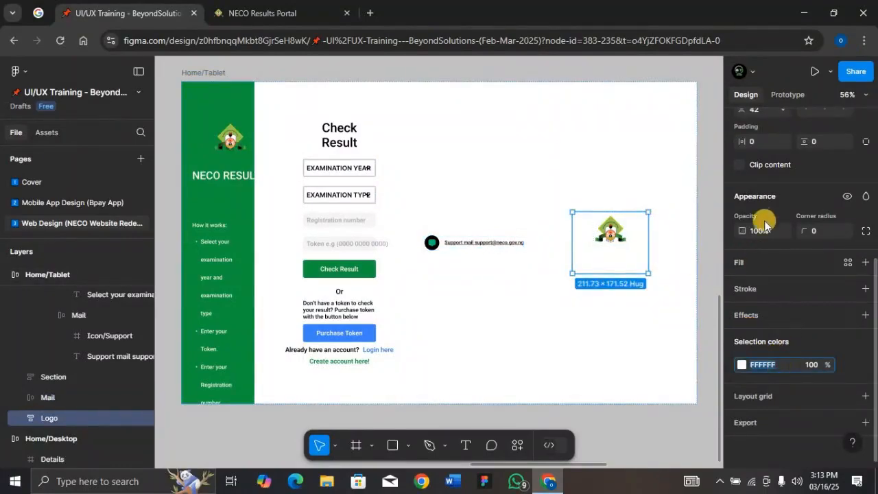
text(000000)
key(Return)
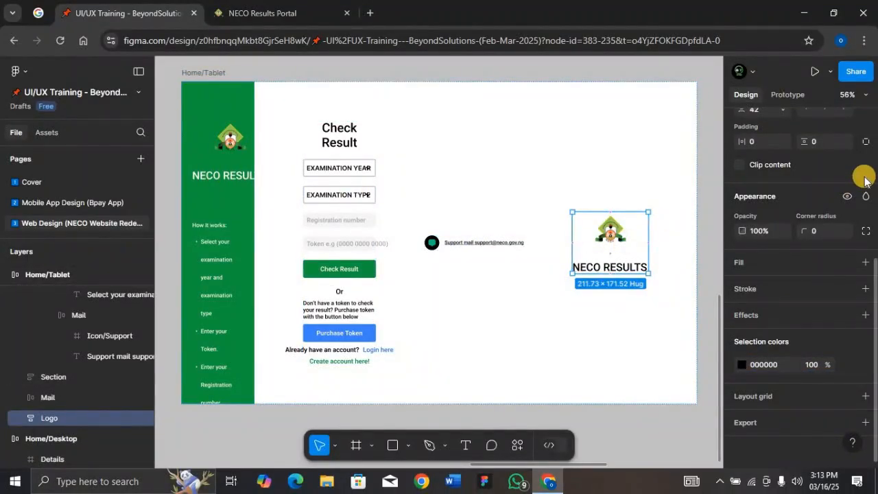
- Exclude the copied Logo and Mail groups from auto layout, placing Logo at about X 937, Y 14 and Mail at about X 766, Y 834
scroll(863, 172, up, 4)
click(864, 155)
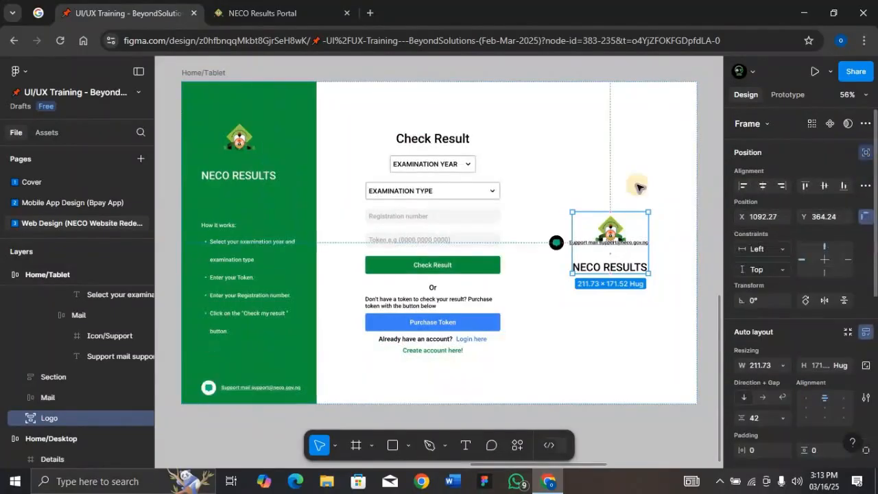
click(556, 242)
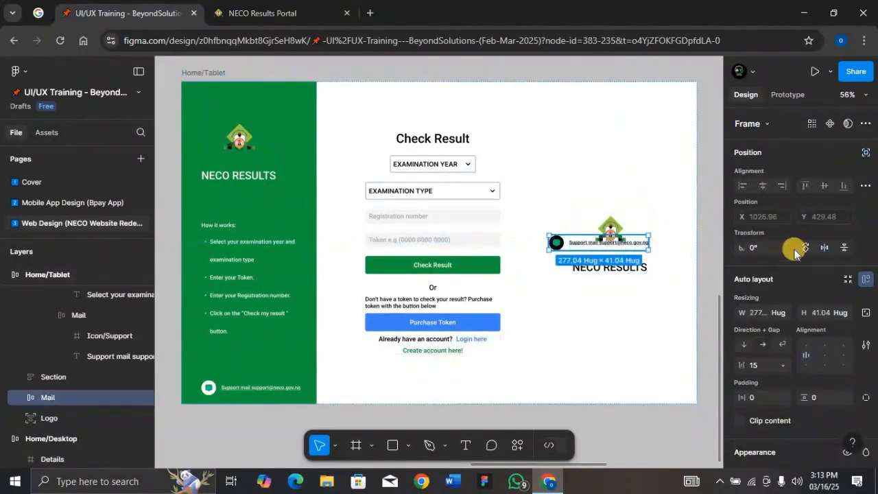
click(866, 152)
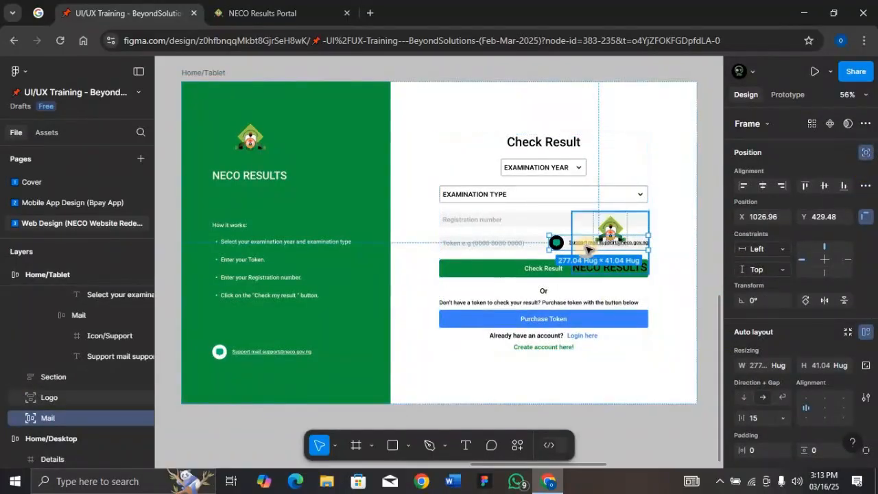
drag(585, 244, 496, 392)
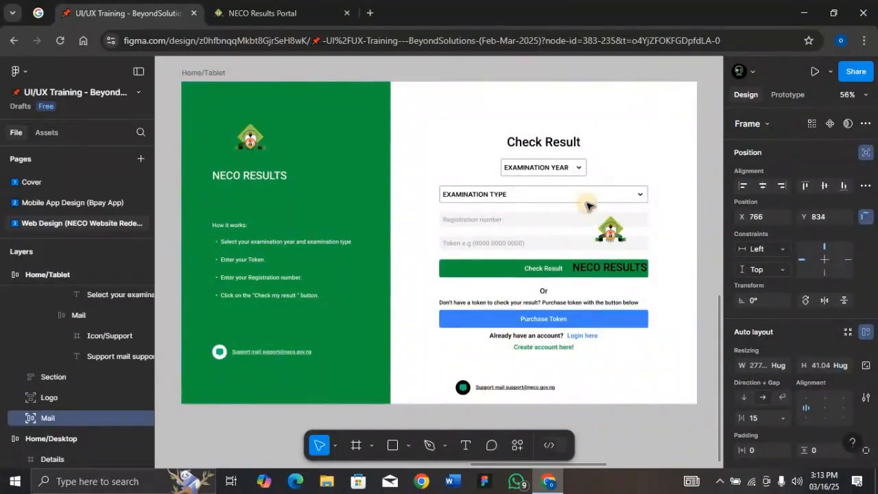
drag(582, 248, 526, 124)
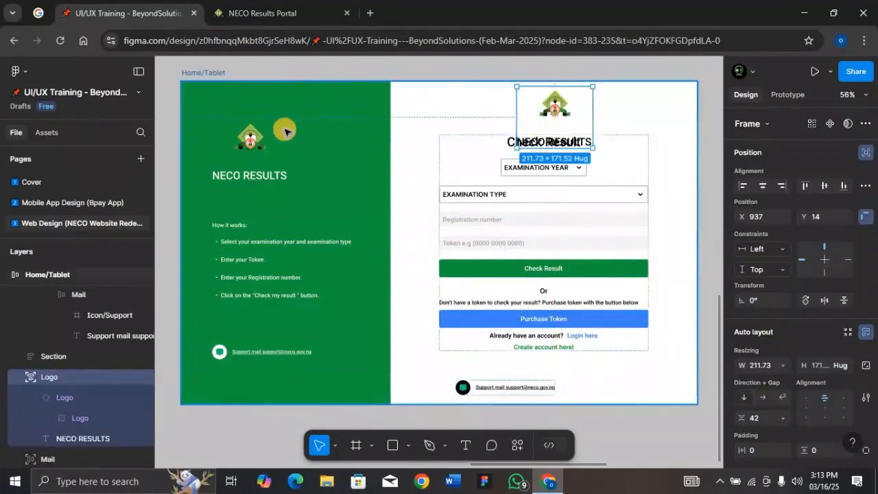
- Delete the green Details panel from the Home/Tablet frame and set the frame's width to 834
click(271, 187)
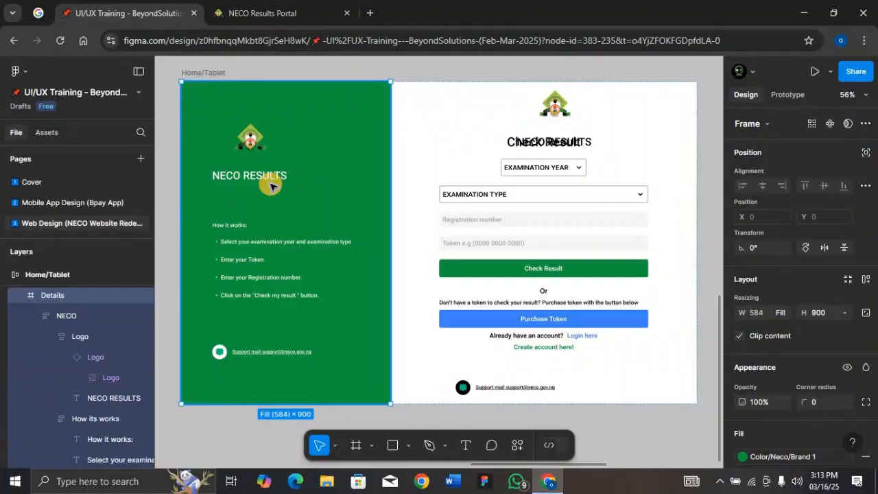
key(Delete)
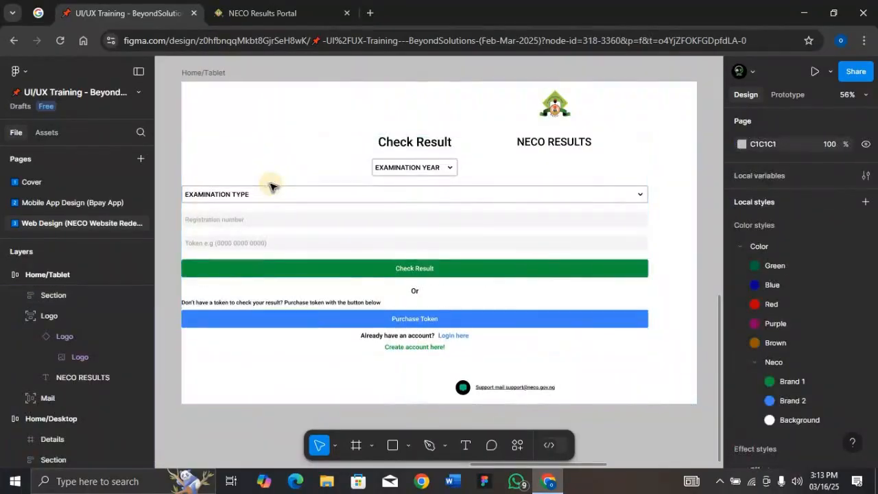
click(218, 74)
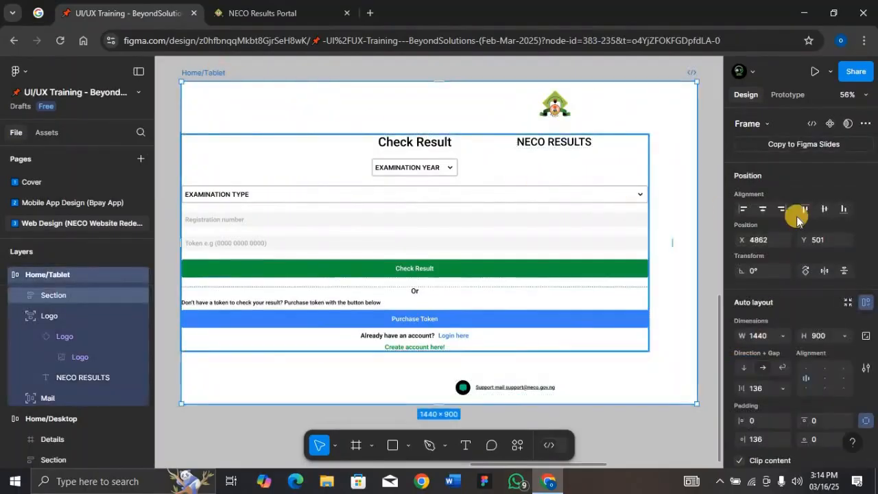
click(767, 336)
text(834)
key(Return)
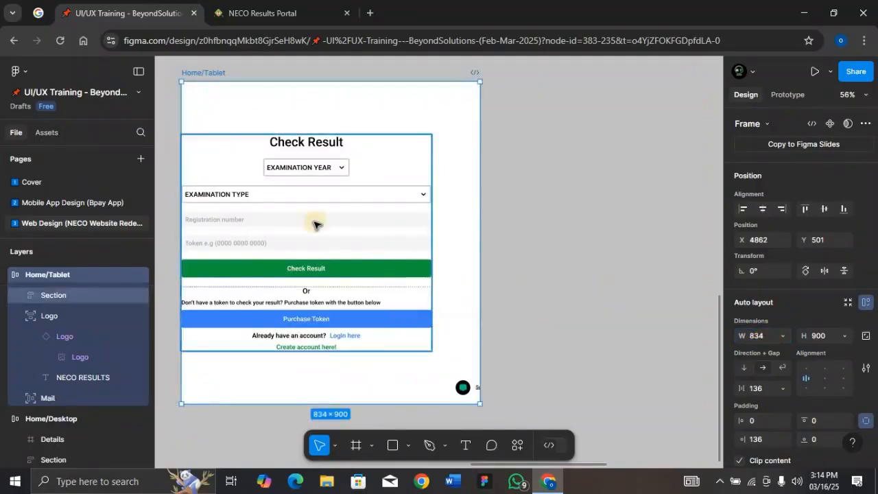
- Set the Home/Tablet frame's auto layout gap to 0 and its horizontal padding to 36
click(313, 223)
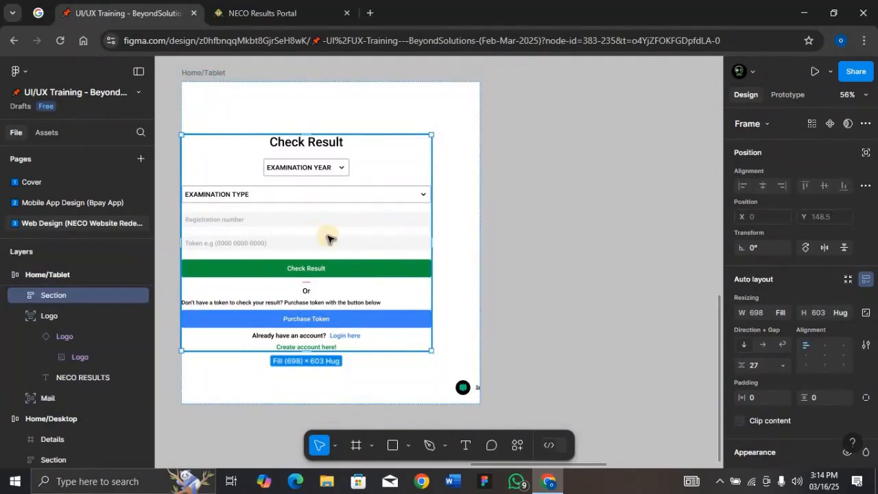
click(461, 255)
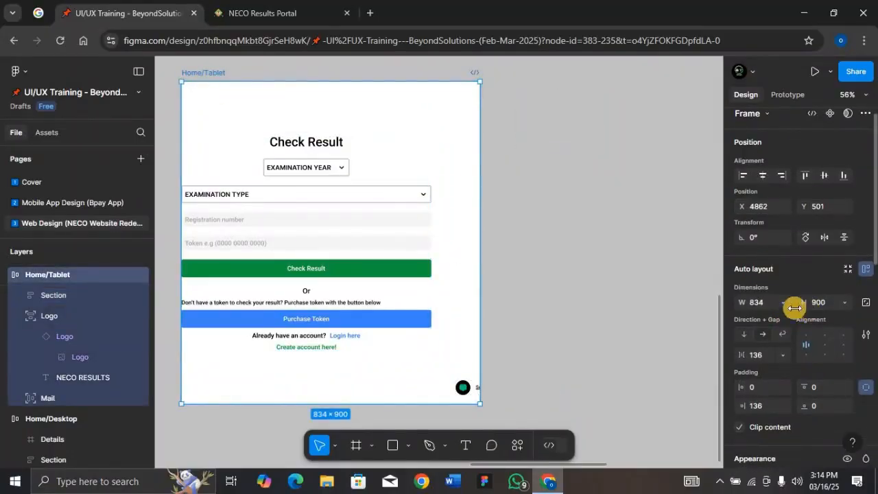
click(765, 355)
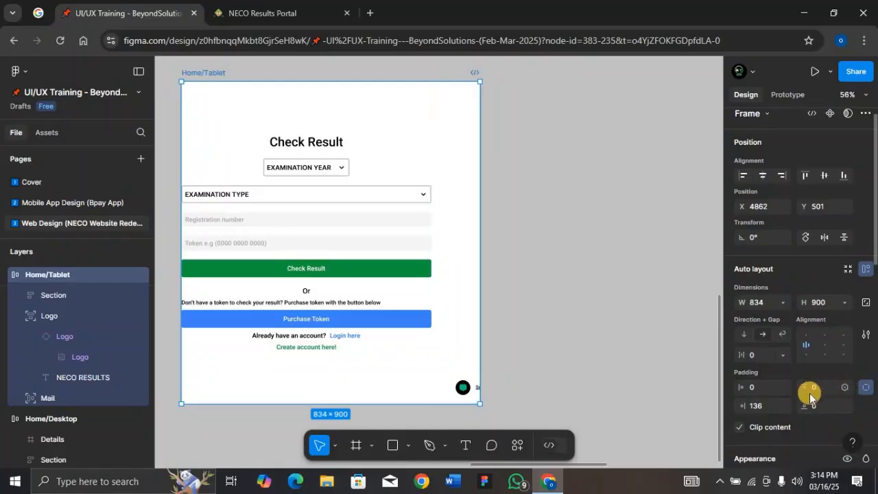
click(865, 387)
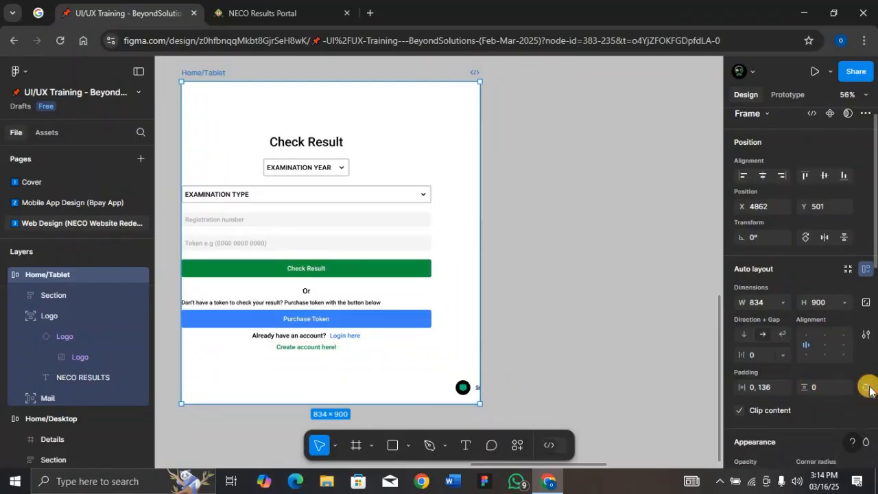
click(767, 388)
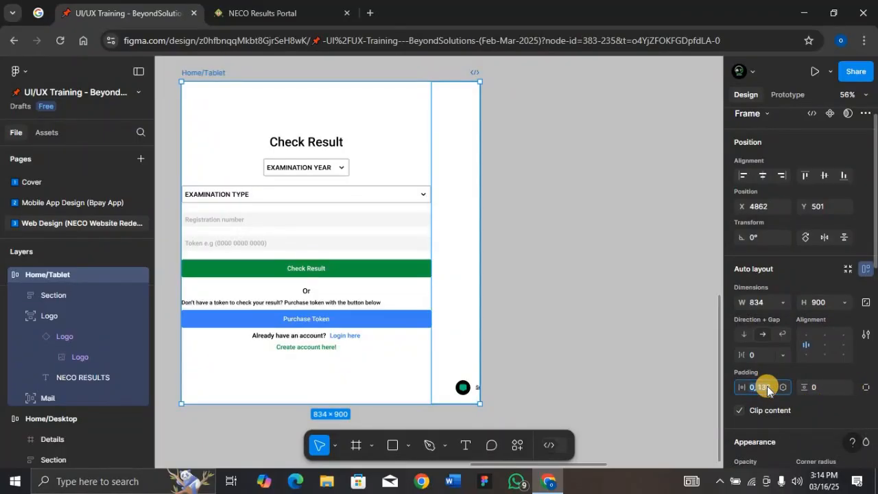
text(36)
key(Return)
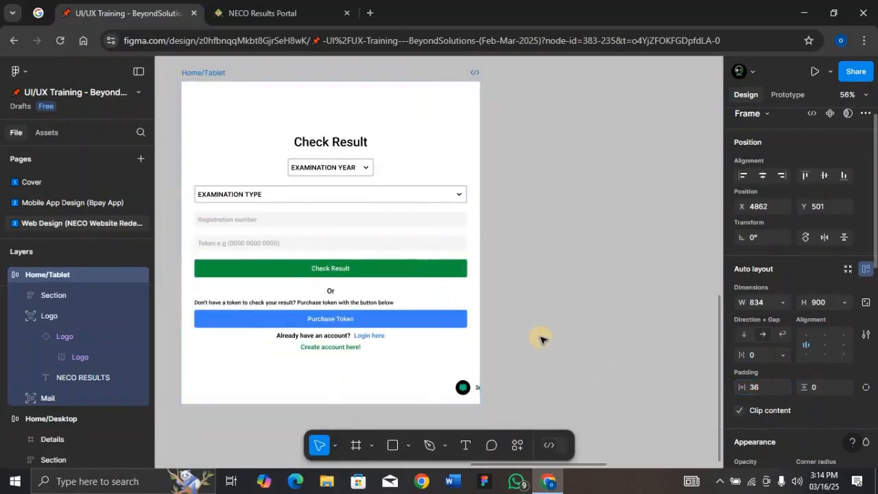
- Align the Mail group to the left edge of the Home/Tablet frame and centre the Logo group horizontally
click(464, 387)
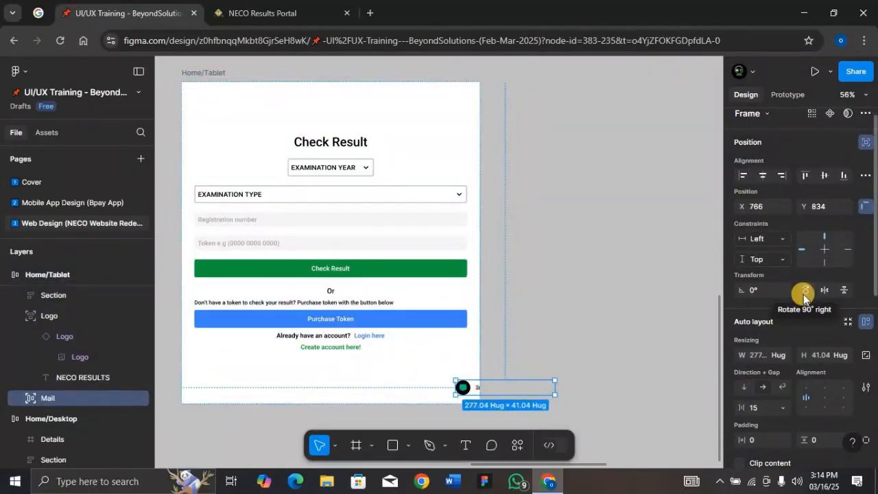
click(743, 175)
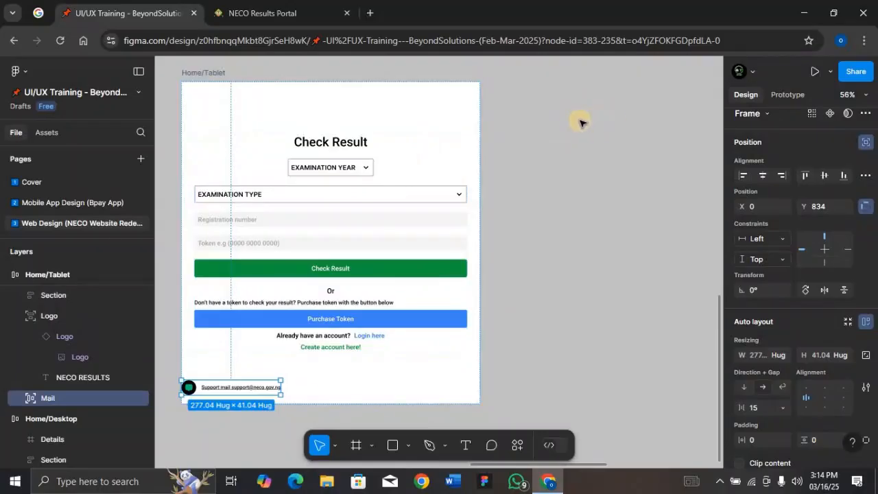
click(548, 118)
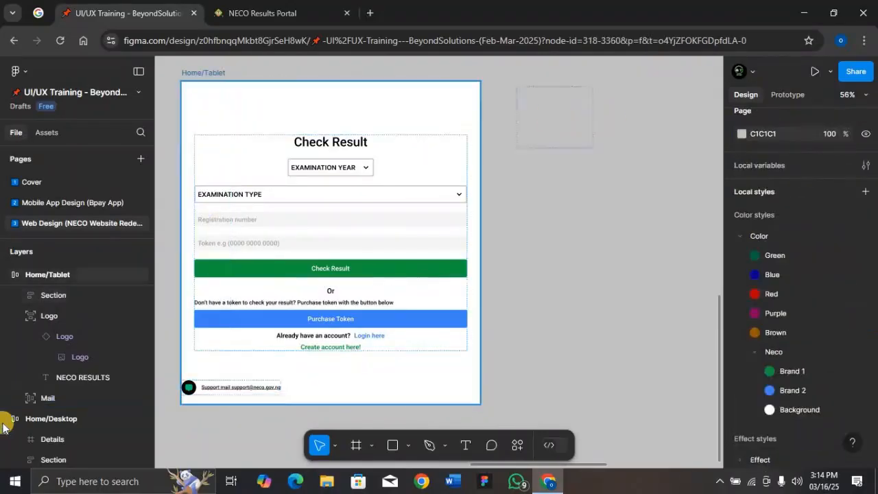
click(48, 317)
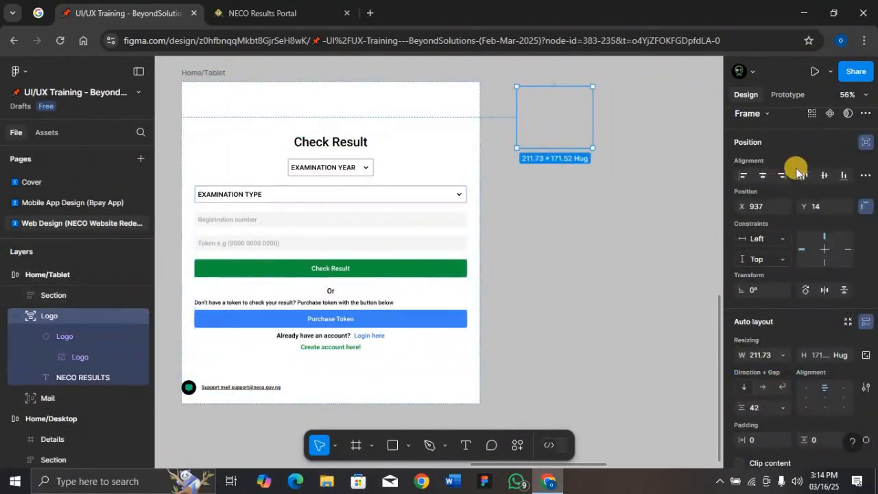
click(760, 177)
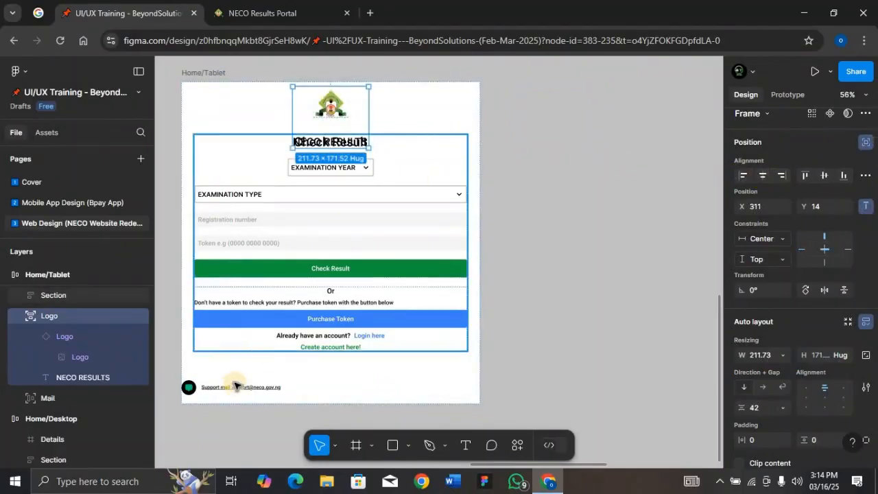
- Move the Mail group to X 36, Y 816 in line with the form's left edge
click(267, 389)
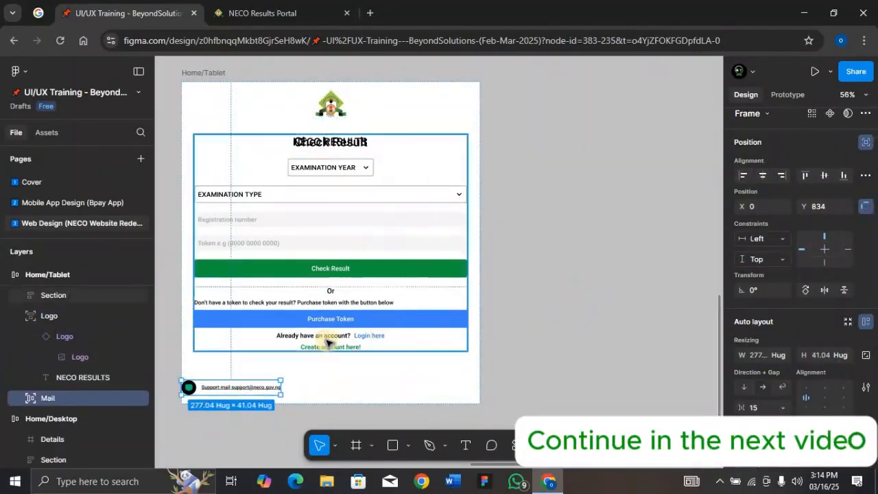
mouse_move(254, 386)
mouse_down()
mouse_move(284, 382)
mouse_move(263, 381)
mouse_up()
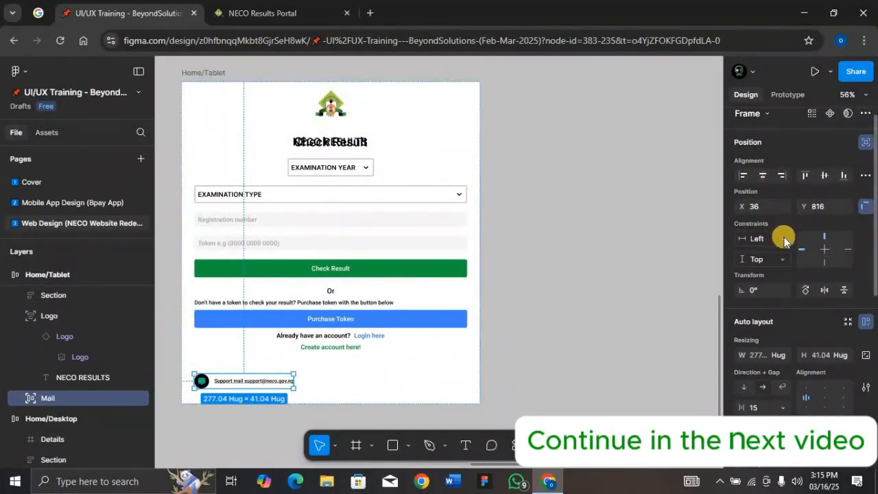